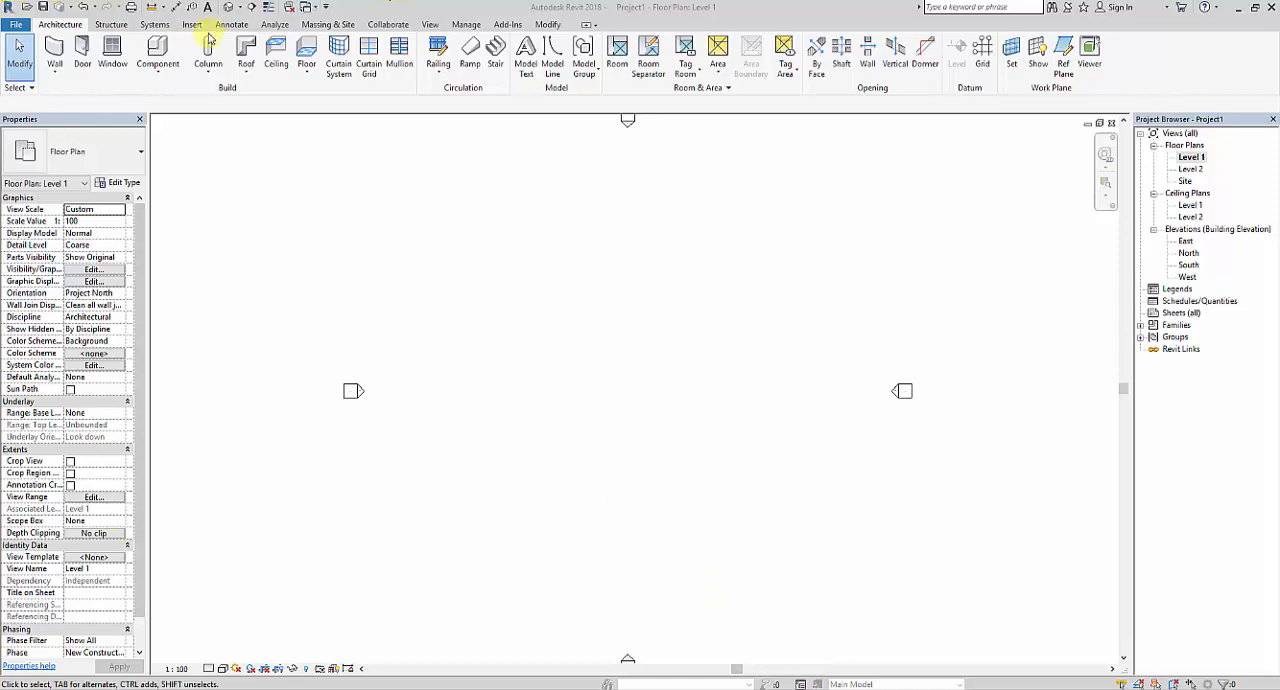
# Draw a closed triangle of 9" basic walls with a vertical side about 30'-6" and its apex pointing right.
pyautogui.click(551, 25)
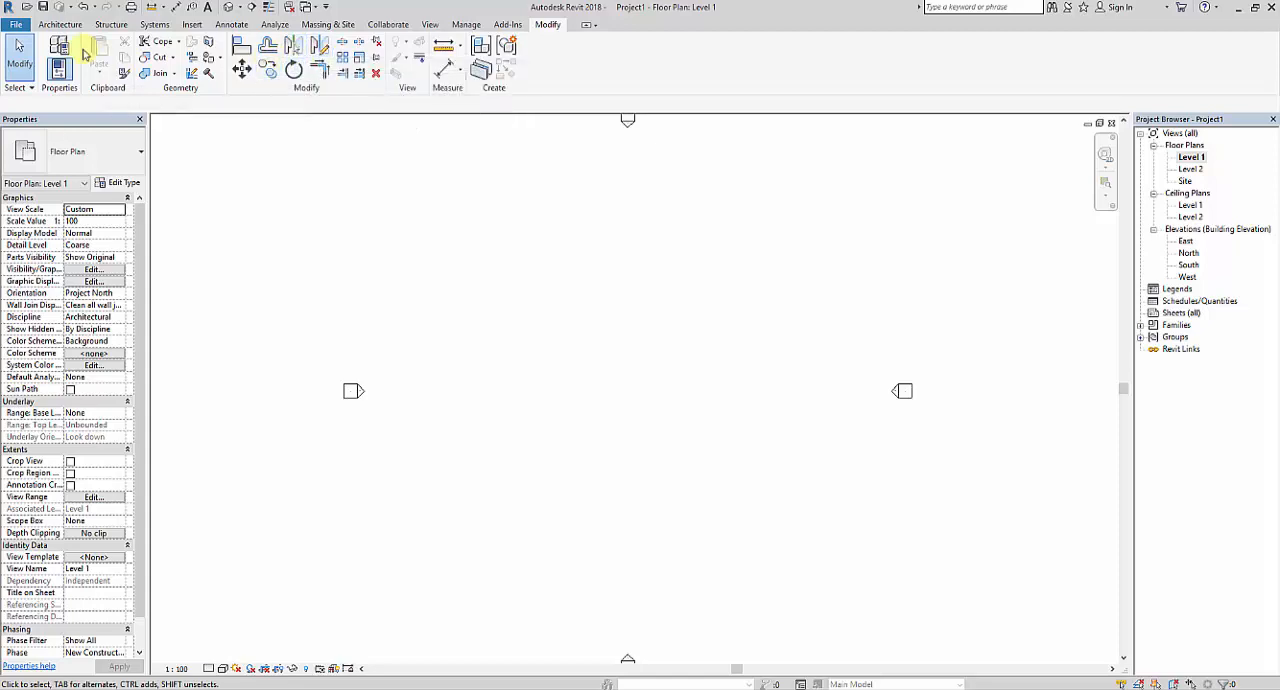
pyautogui.click(52, 22)
pyautogui.click(54, 46)
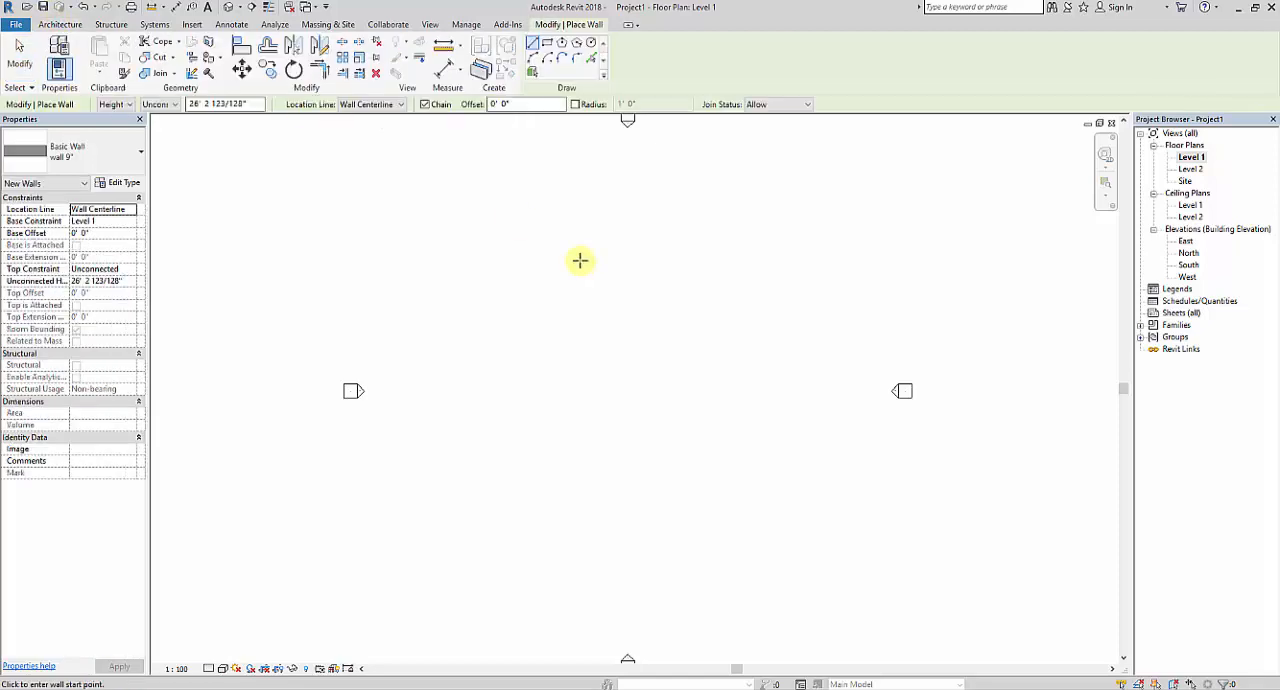
pyautogui.click(493, 323)
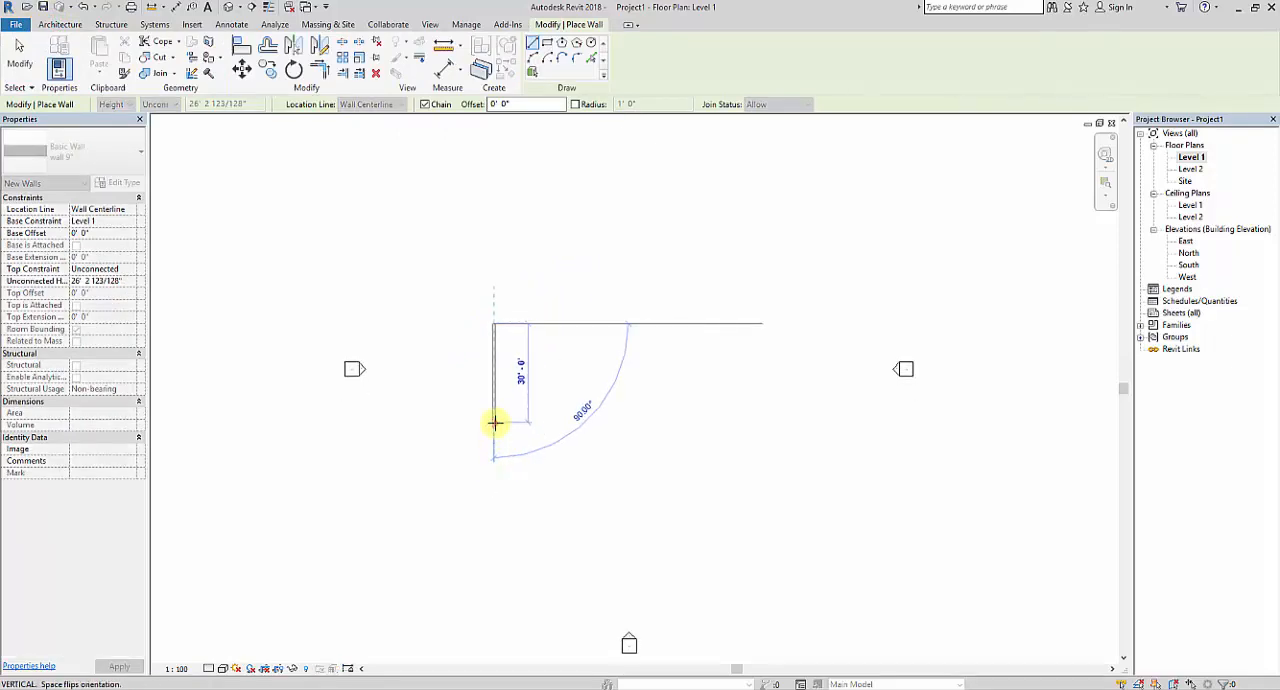
pyautogui.click(494, 423)
pyautogui.click(540, 376)
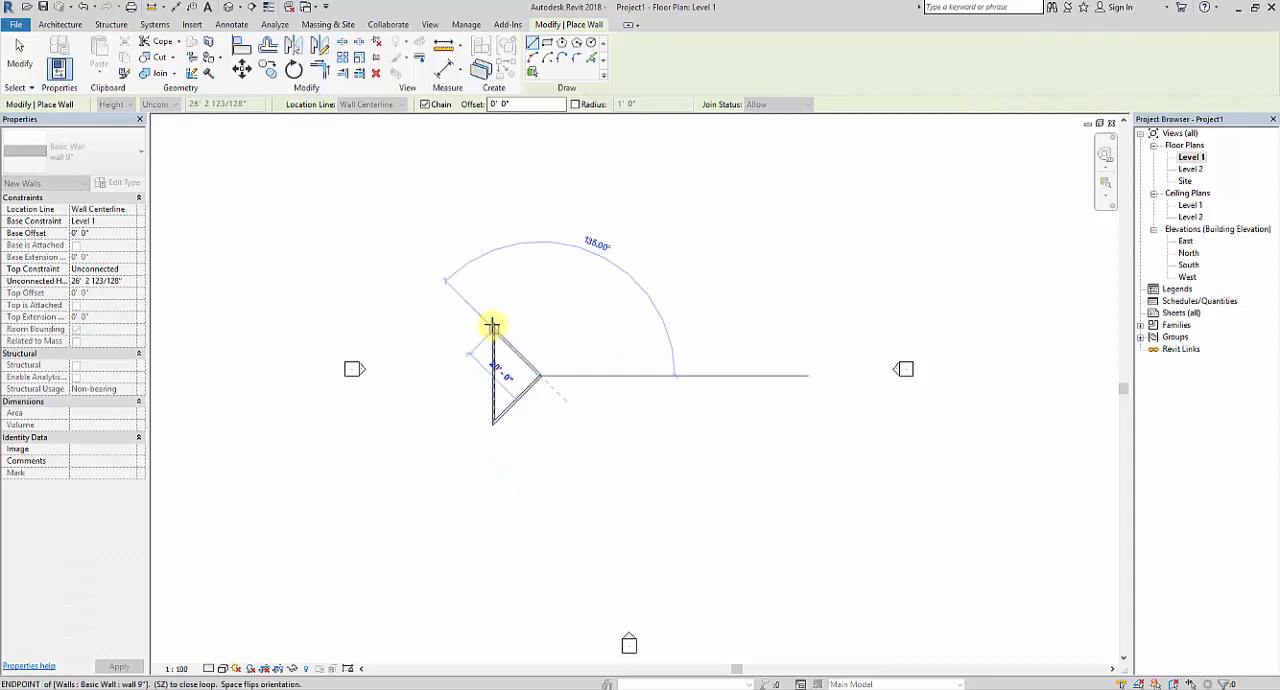
pyautogui.click(493, 325)
pyautogui.rightClick(598, 309)
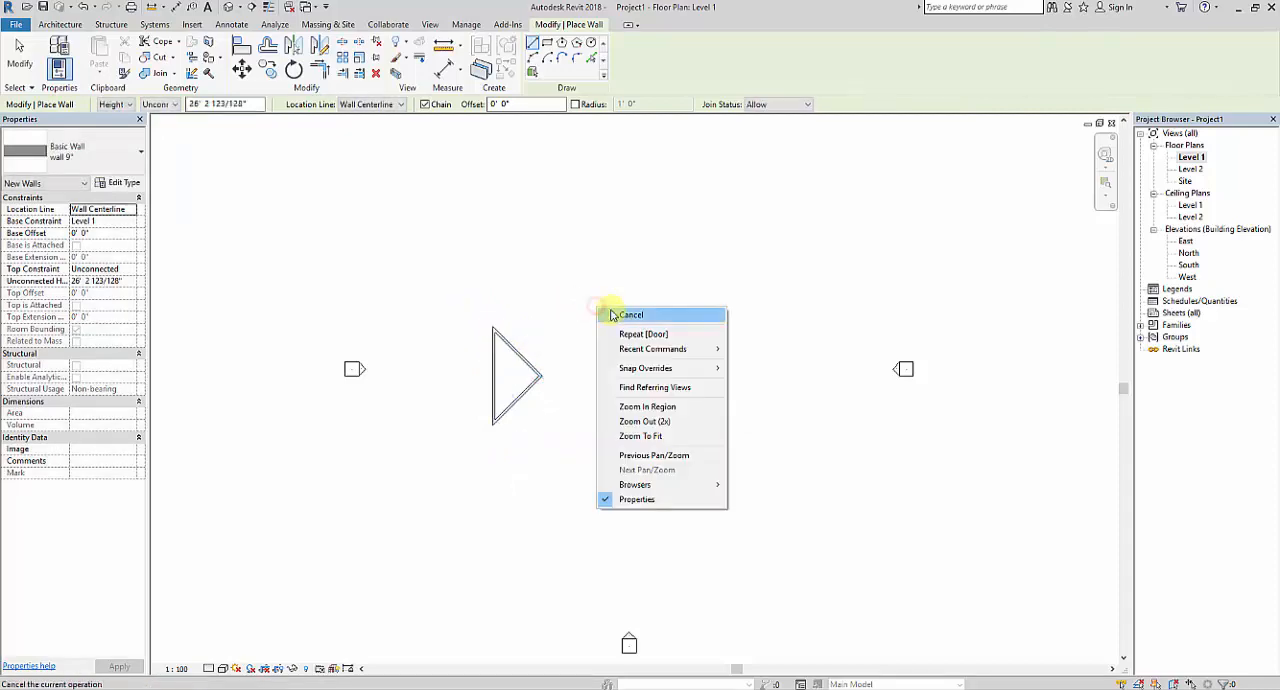
pyautogui.click(630, 315)
pyautogui.scroll(1, 540, 390)
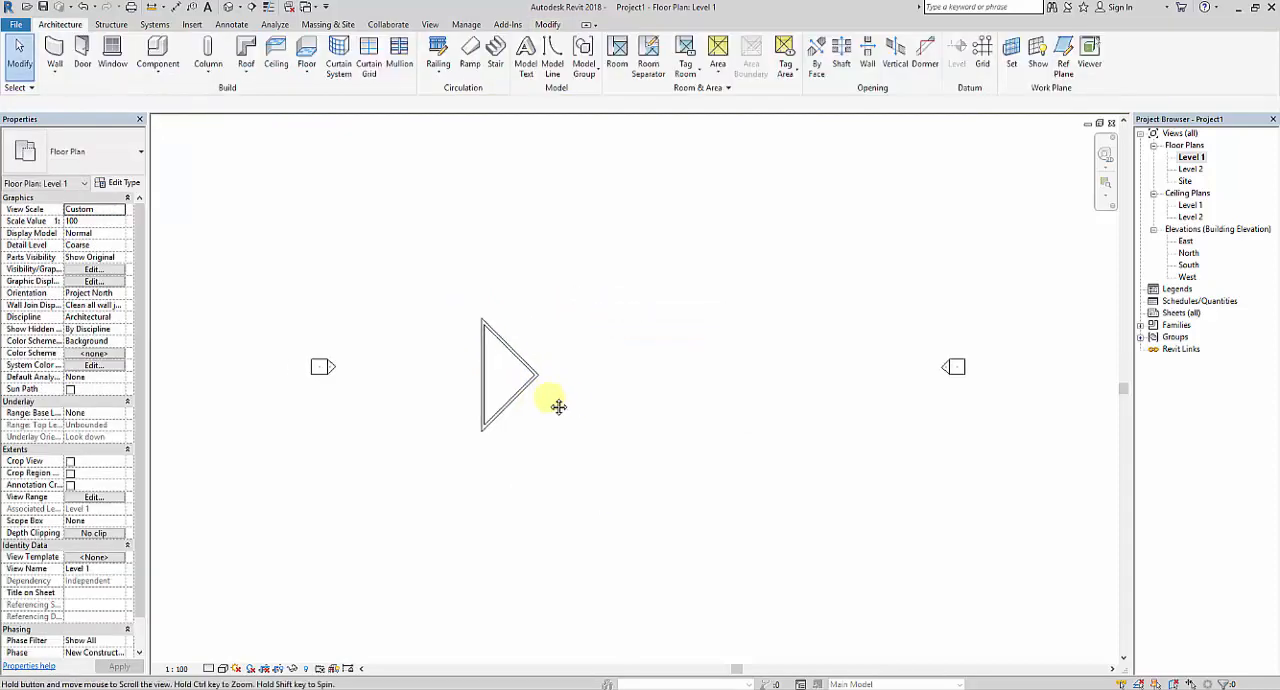
pyautogui.scroll(-1, 530, 380)
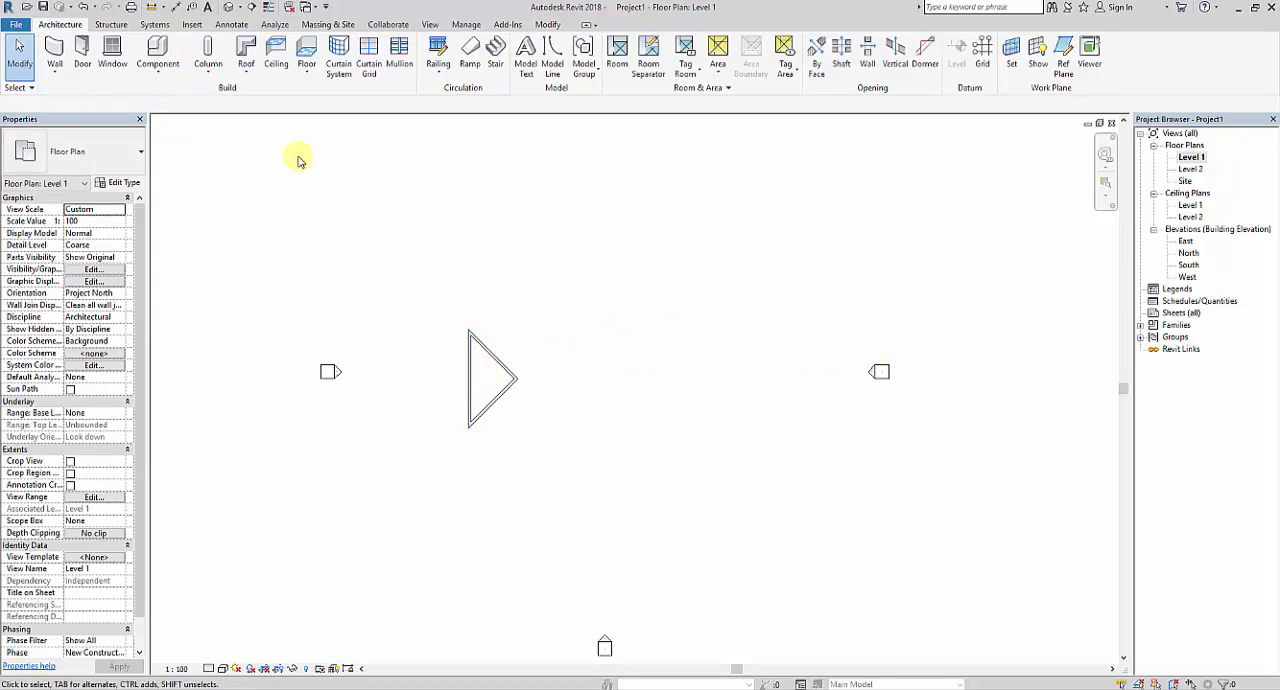
# Draw one separate, nearly vertical 9" wall about 94' long to the right of the triangle.
pyautogui.click(54, 52)
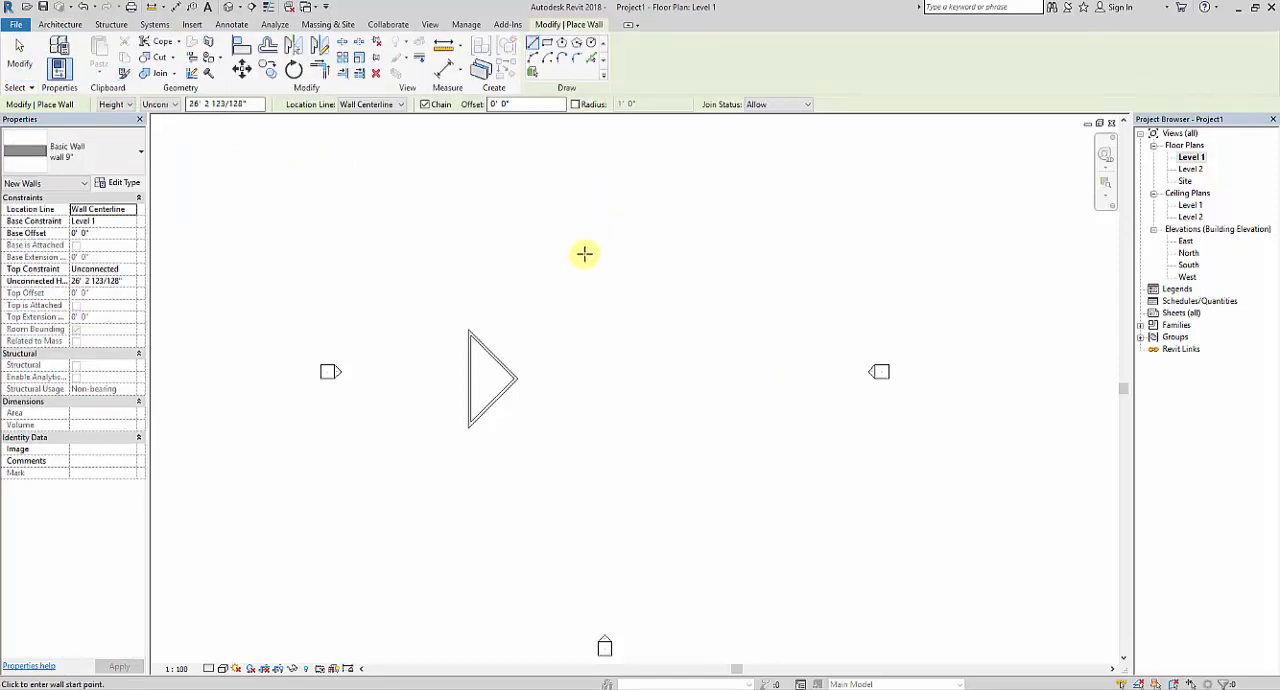
pyautogui.click(586, 250)
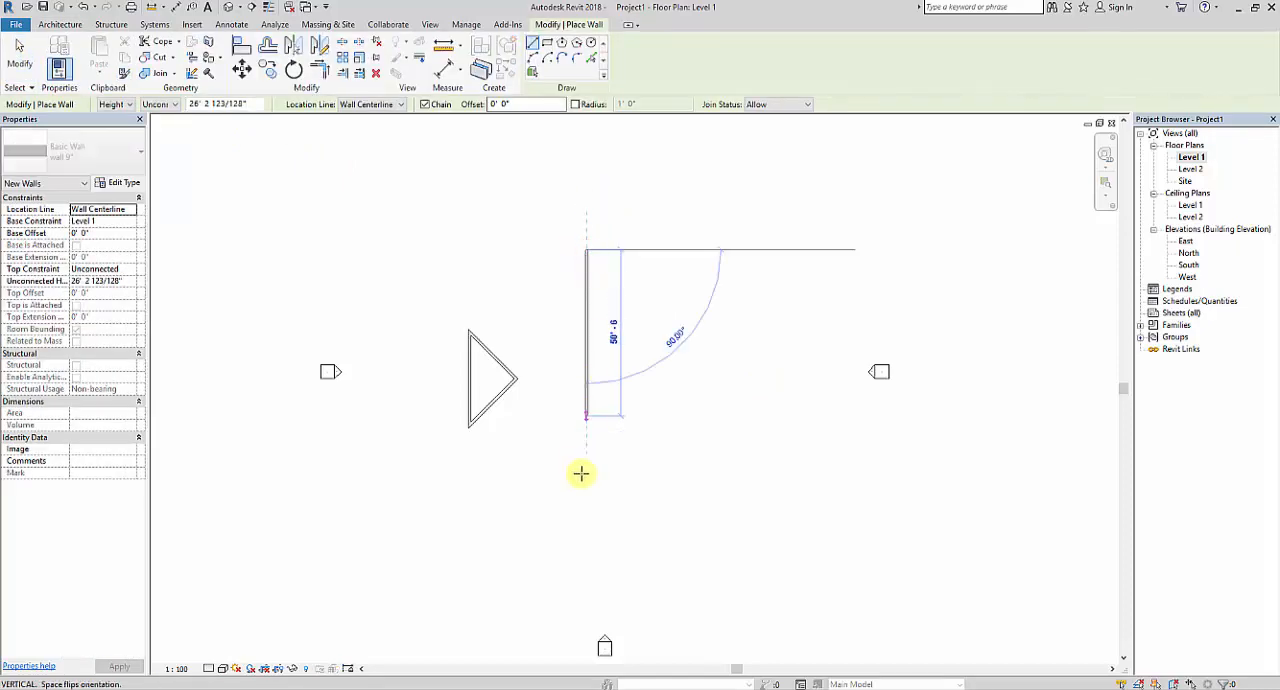
pyautogui.click(597, 563)
pyautogui.press('Escape')
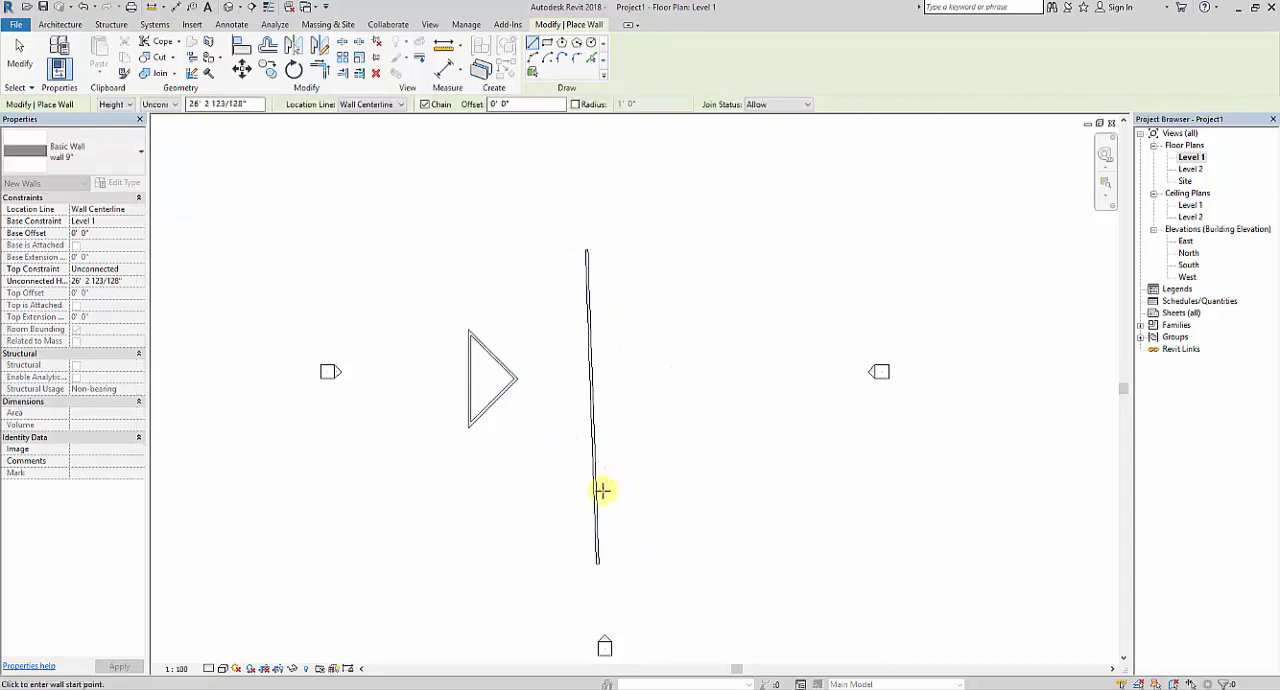
pyautogui.press('Escape')
# Move the long wall's lower endpoint so that the wall runs exactly vertical, and dismiss the audio manager pop-up.
pyautogui.click(598, 494)
pyautogui.moveTo(600, 563); pyautogui.dragTo(586, 568)
pyautogui.click(674, 486)
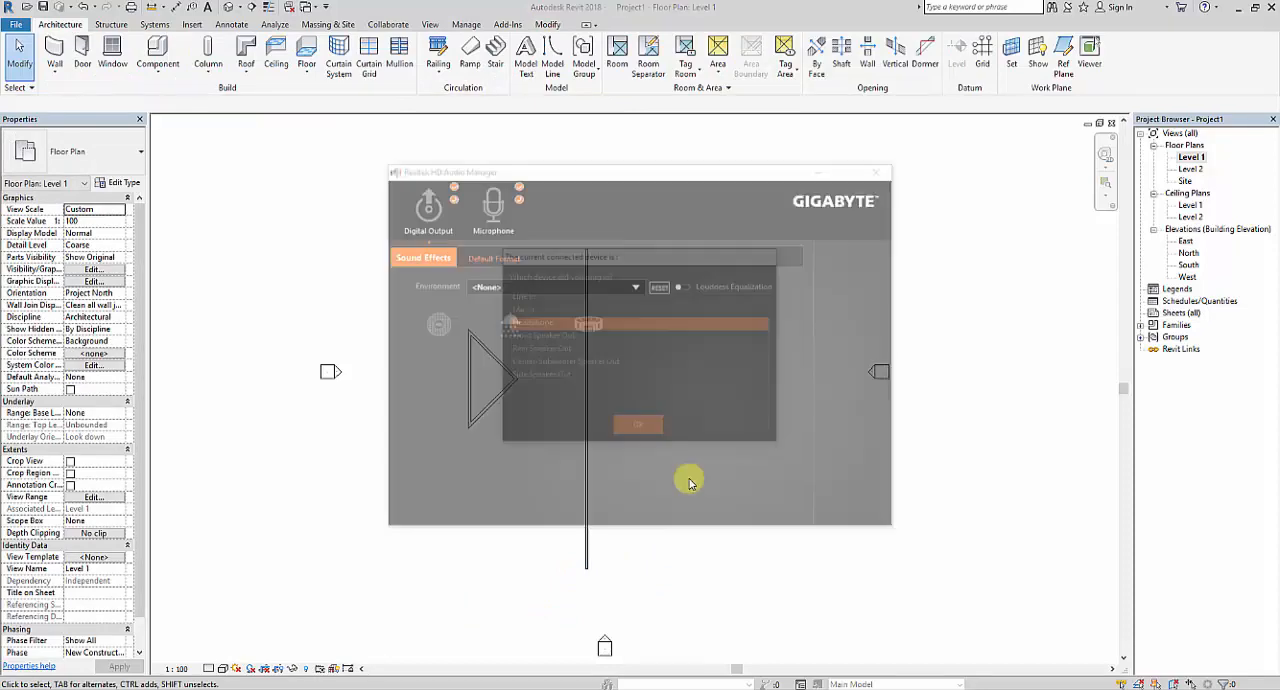
pyautogui.click(886, 166)
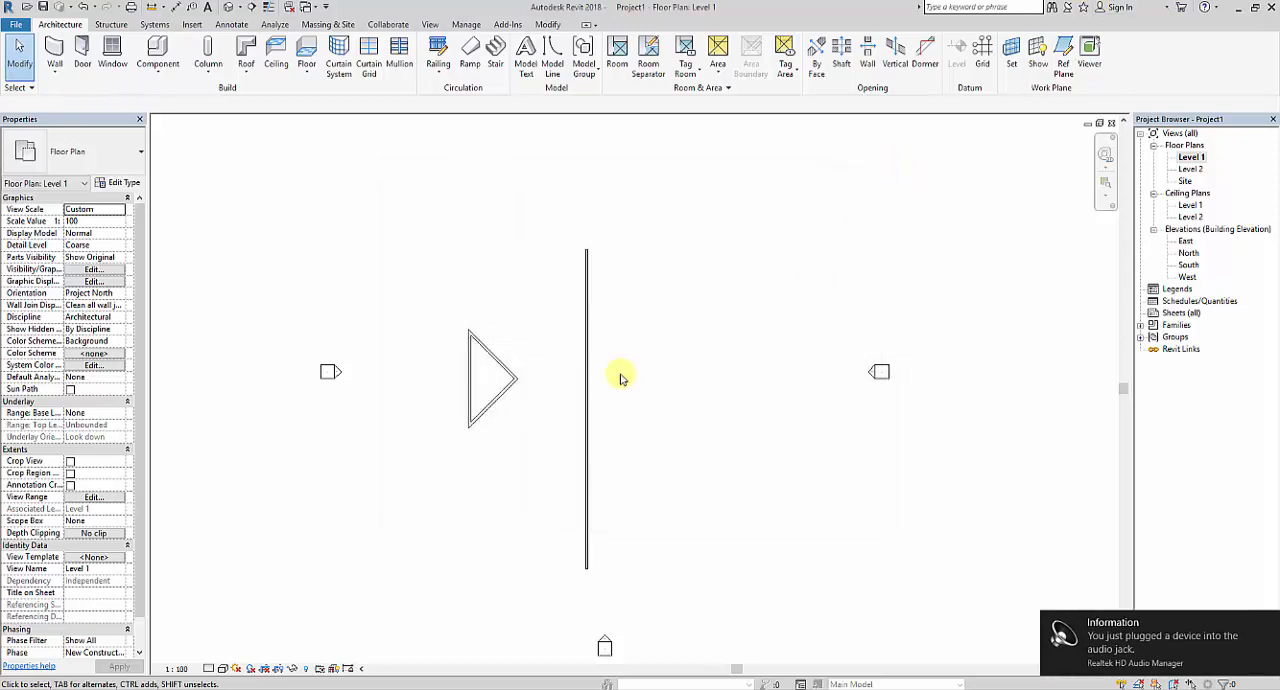
# Mirror a copy of the three triangle walls across the long vertical wall using Mirror - Pick Axis.
pyautogui.moveTo(620, 371); pyautogui.dragTo(631, 354, button='middle')
pyautogui.moveTo(389, 237)
pyautogui.mouseDown()
pyautogui.moveTo(445, 355)
pyautogui.moveTo(541, 459)
pyautogui.mouseUp()
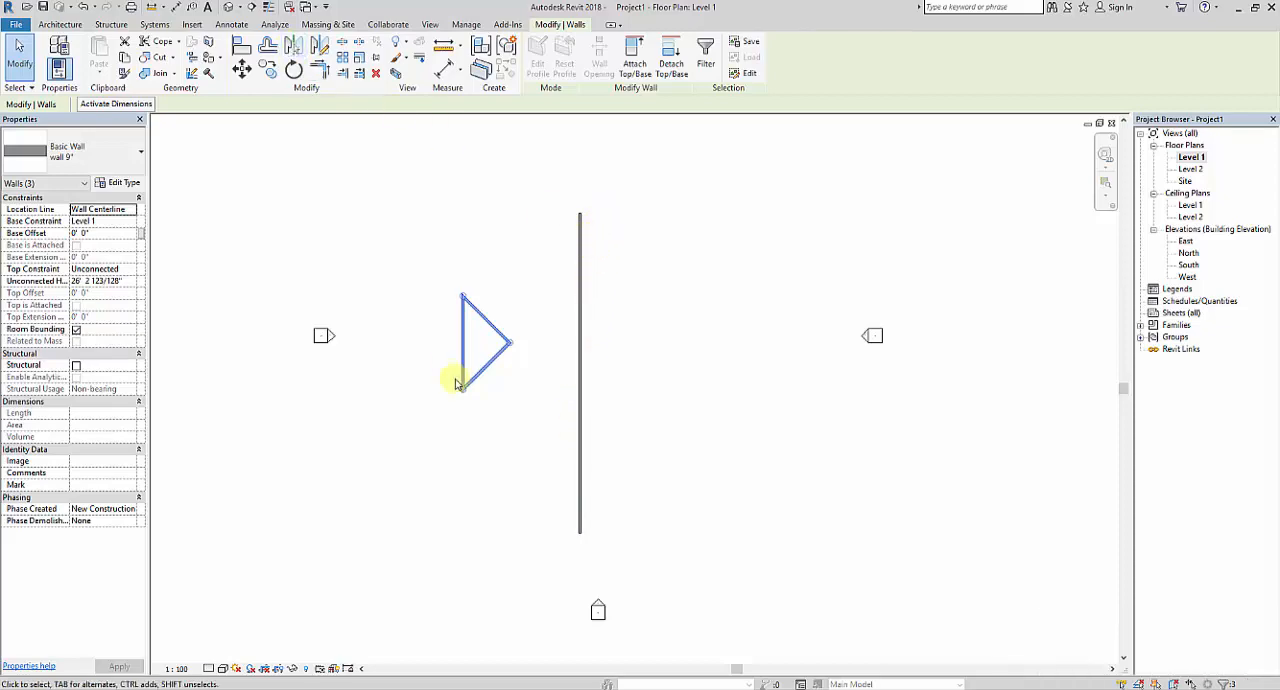
pyautogui.click(292, 46)
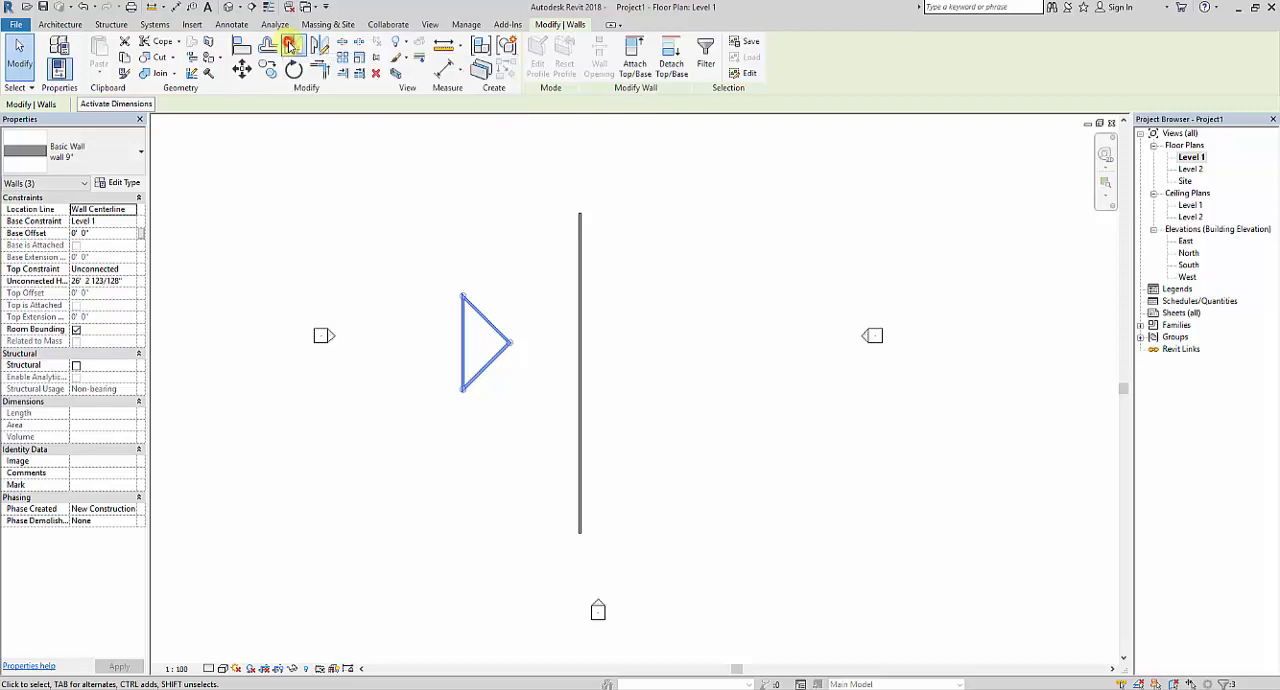
pyautogui.click(580, 397)
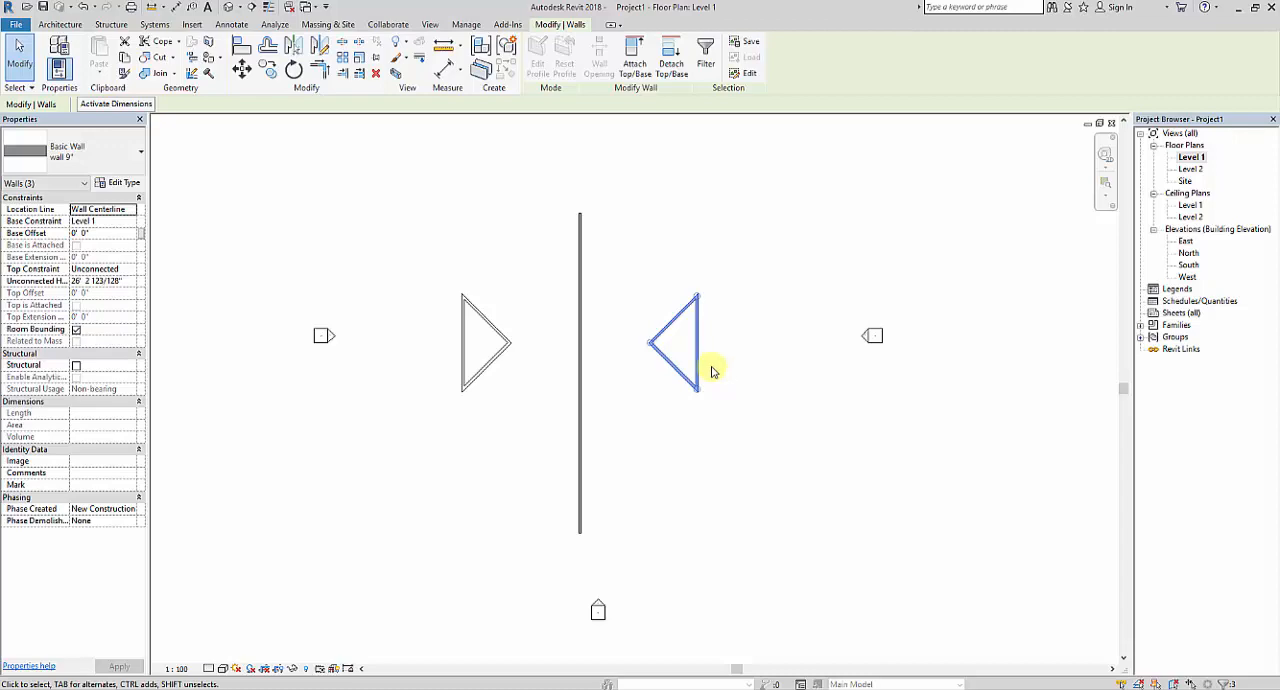
# Remove the mirrored copy of the triangle, leaving the original triangle and the long wall.
pyautogui.press('Delete')
pyautogui.moveTo(453, 342); pyautogui.dragTo(477, 364, button='middle')
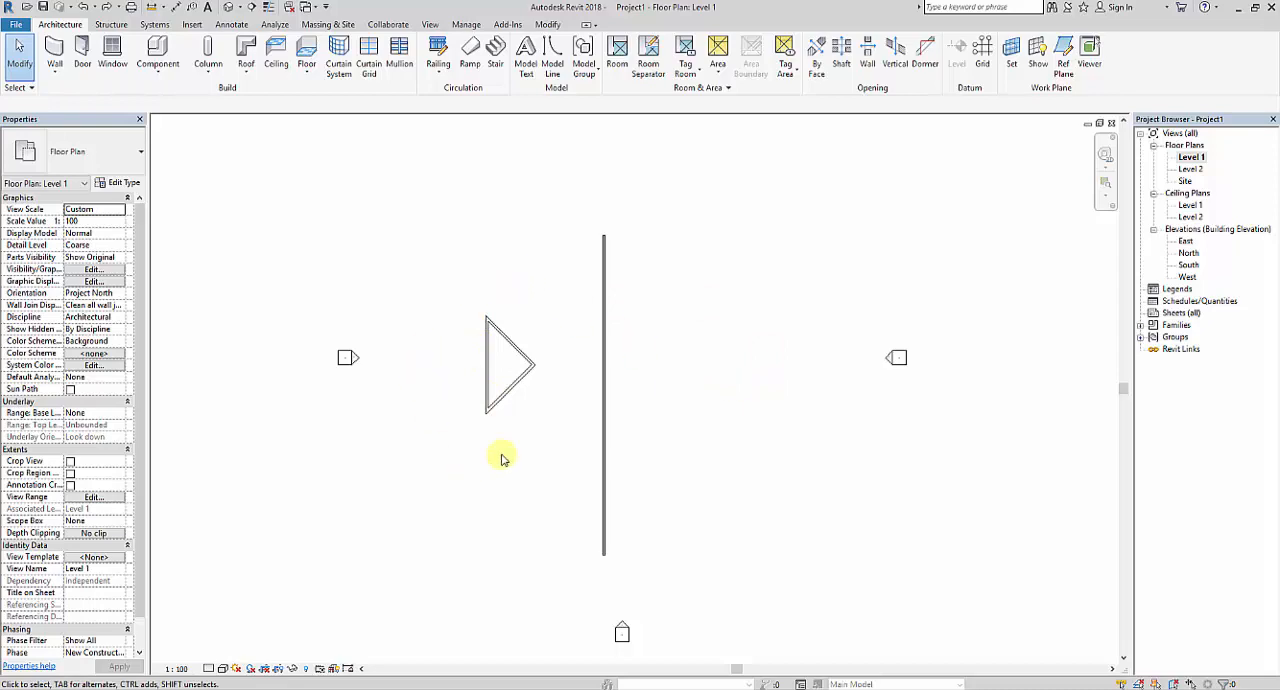
pyautogui.moveTo(540, 420); pyautogui.dragTo(524, 416, button='middle')
# Mirror the triangle walls across the long vertical wall using Mirror - Pick Axis with Copy turned off.
pyautogui.moveTo(422, 234); pyautogui.dragTo(540, 484)
pyautogui.click(292, 48)
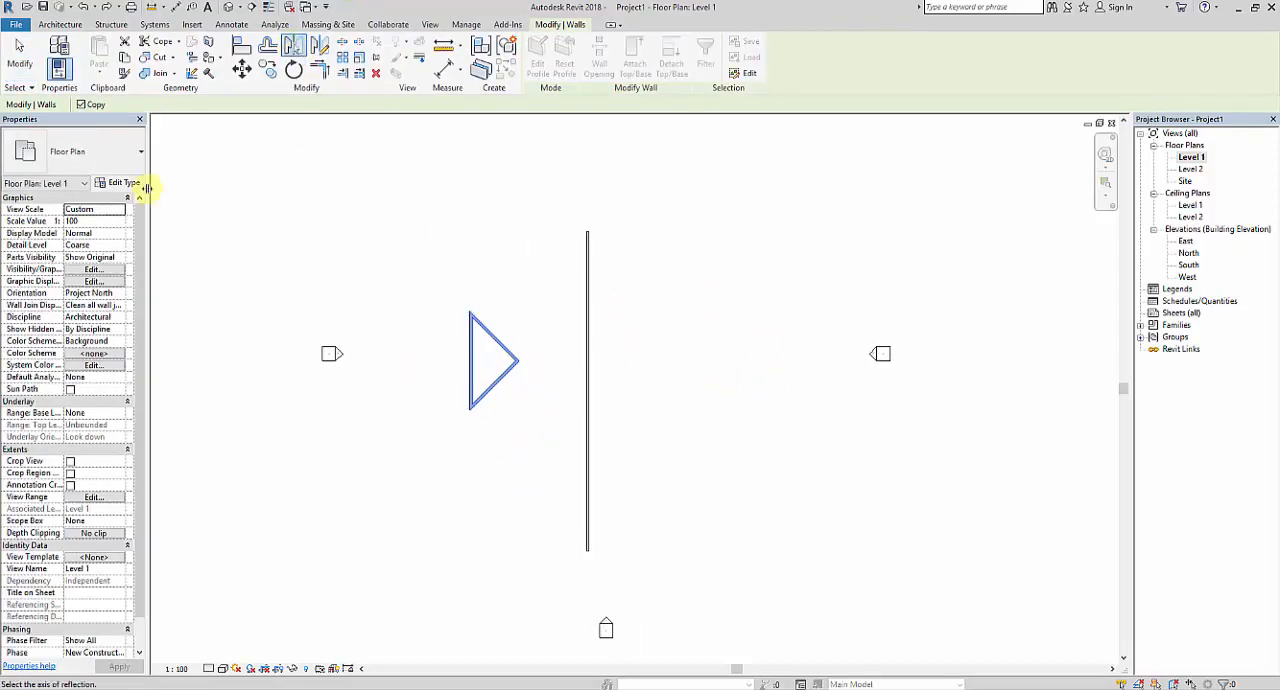
pyautogui.click(95, 106)
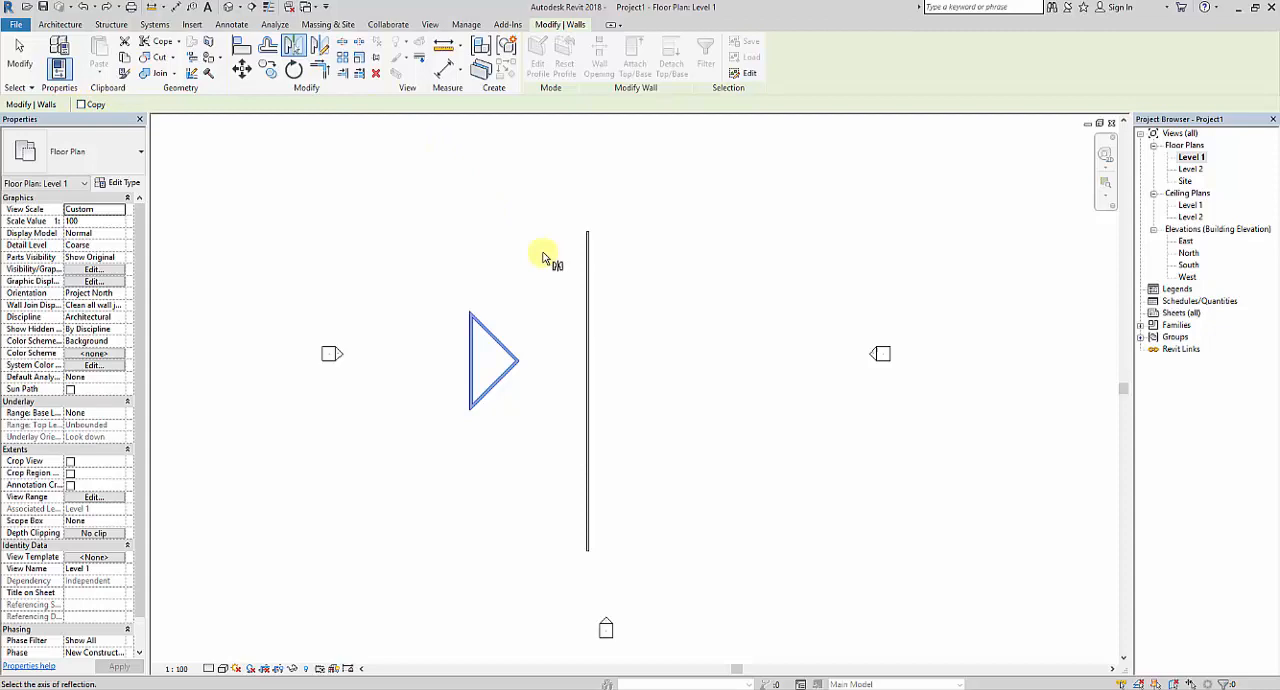
pyautogui.click(587, 314)
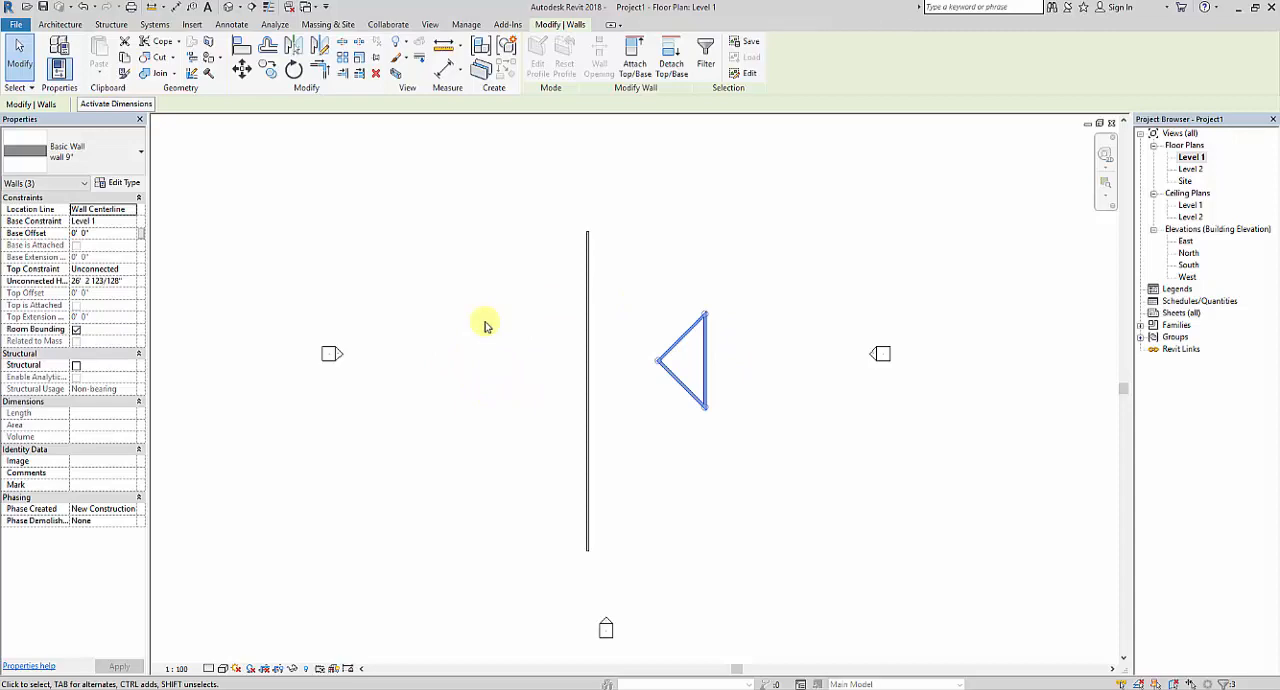
# Return the triangle to its original side of the long vertical wall and delete that wall.
pyautogui.click(292, 47)
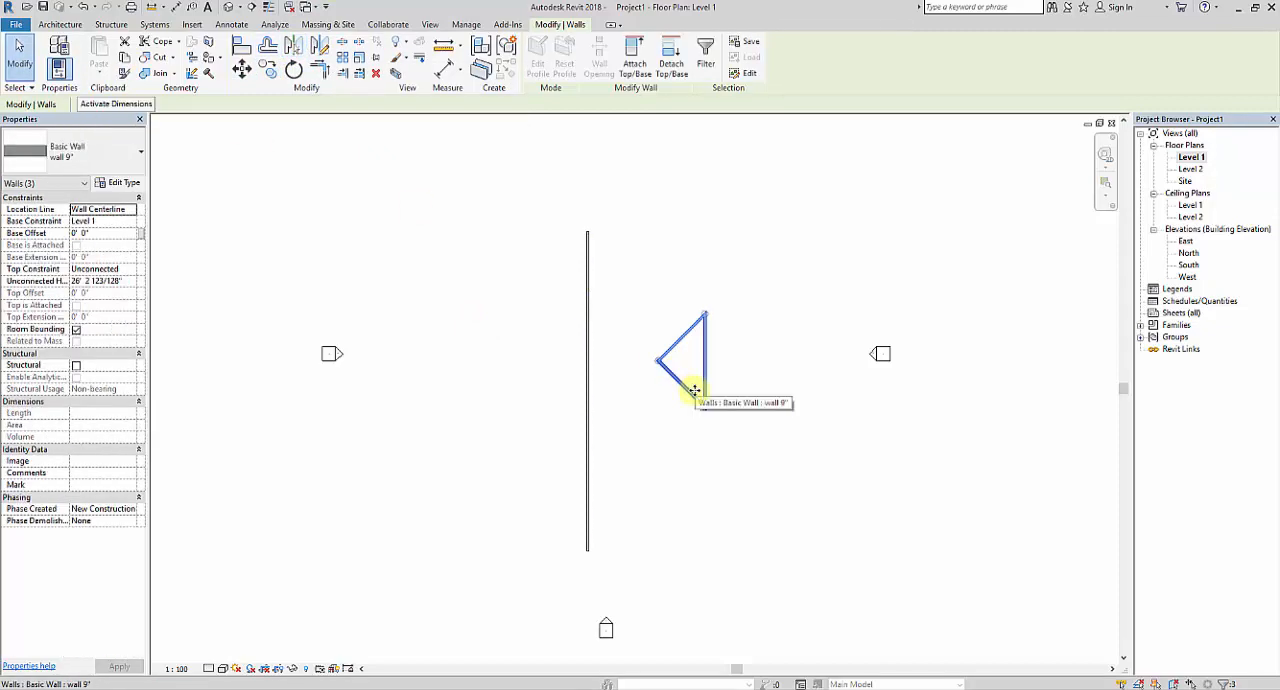
pyautogui.click(588, 360)
pyautogui.click(588, 355)
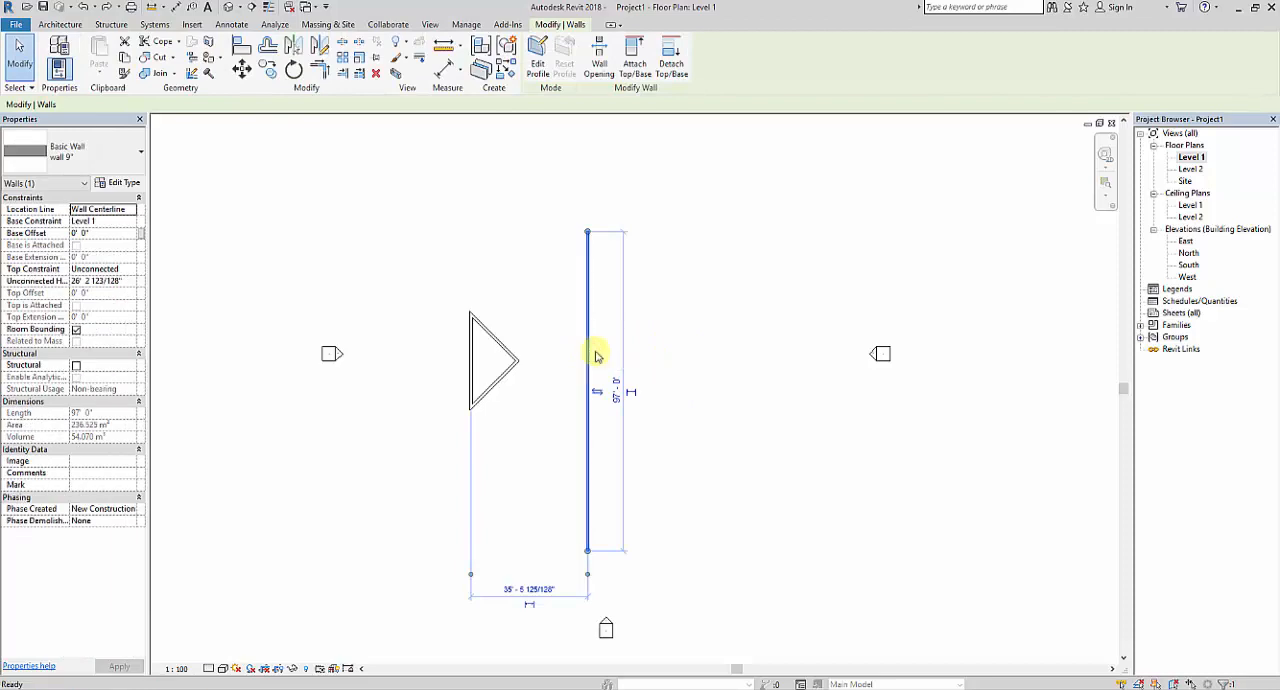
pyautogui.press('Delete')
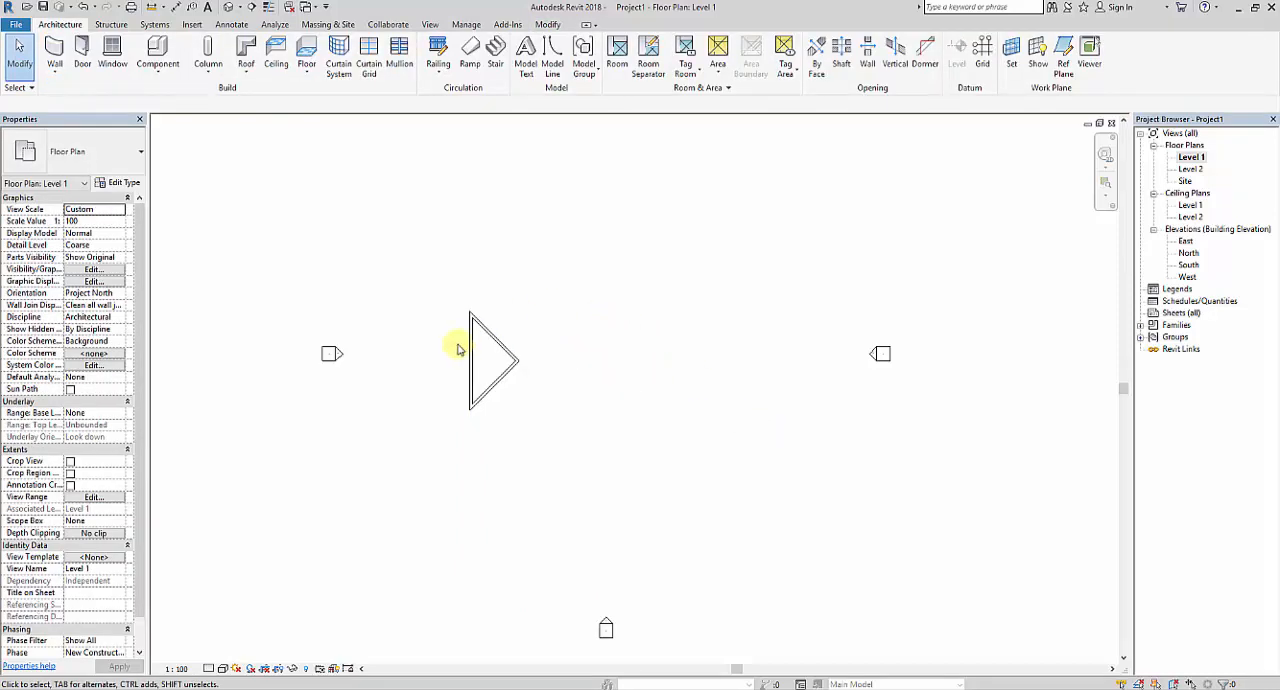
# Mirror a copy of the triangle walls using Mirror - Draw Axis, drawing a vertical axis to the right of the triangle.
pyautogui.moveTo(447, 268); pyautogui.dragTo(550, 510)
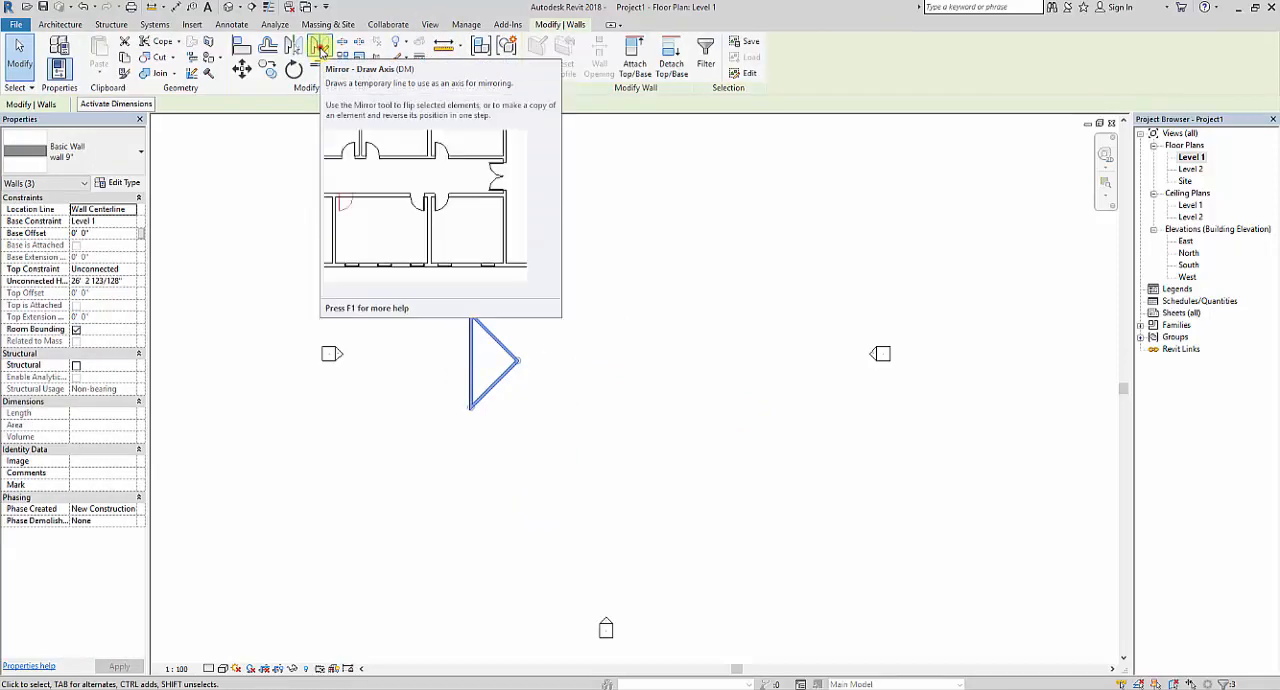
pyautogui.click(319, 47)
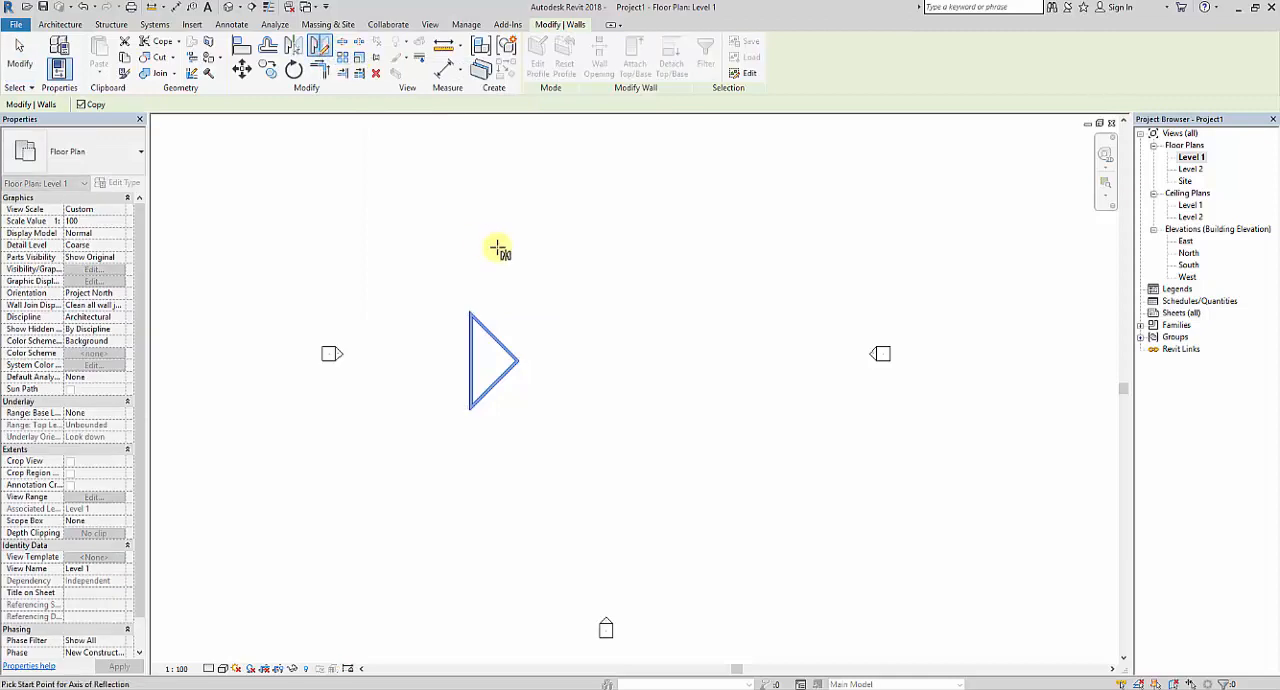
pyautogui.click(570, 232)
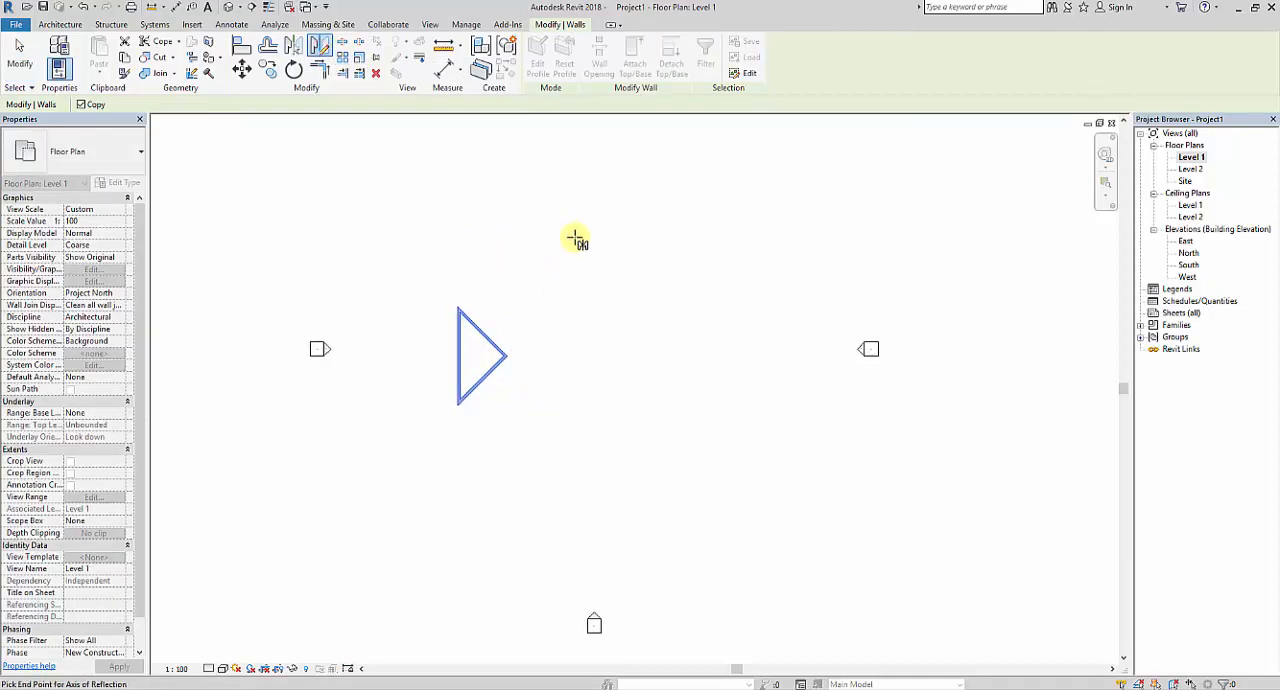
pyautogui.click(570, 543)
pyautogui.click(685, 518)
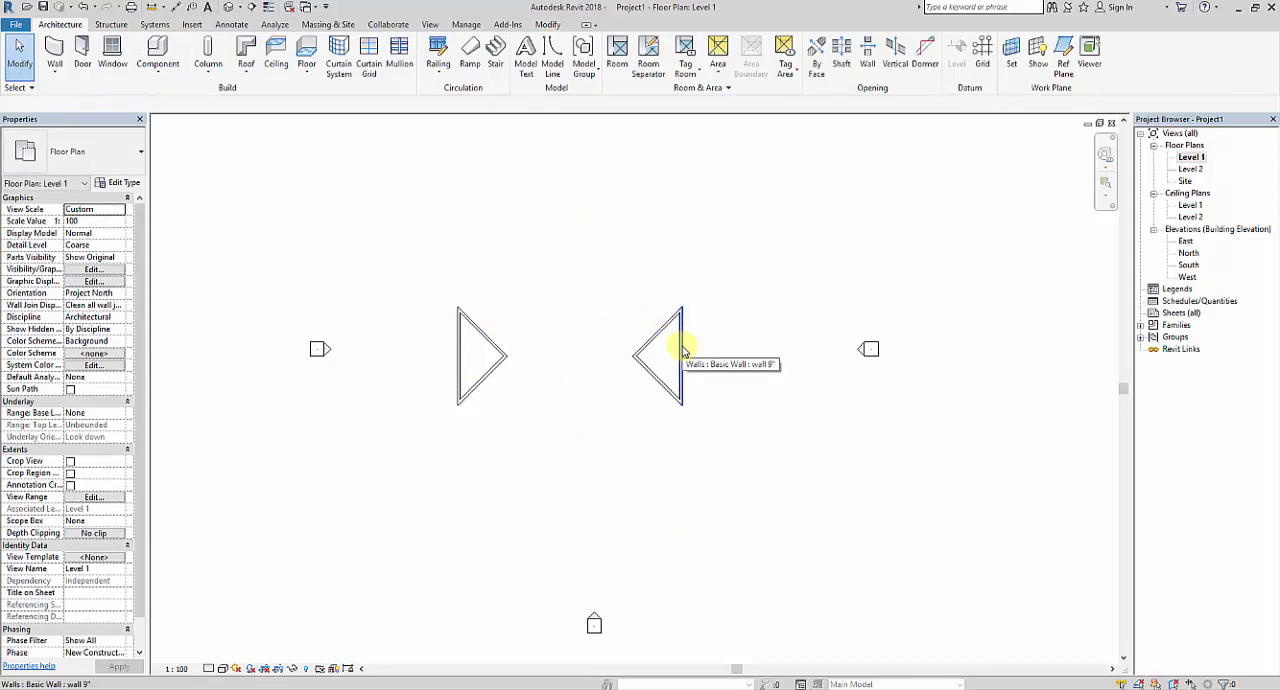
# Delete both wall triangles from the Level 1 floor plan.
pyautogui.click(548, 25)
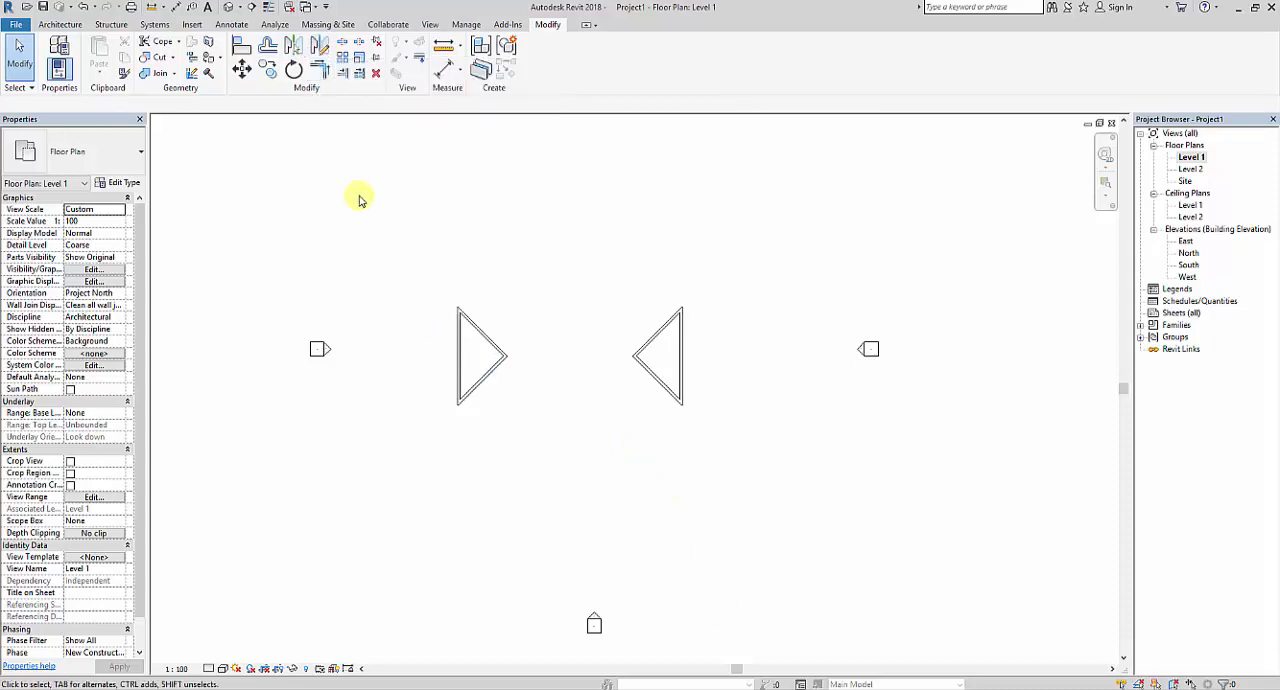
pyautogui.moveTo(365, 198); pyautogui.dragTo(737, 480)
pyautogui.press('Delete')
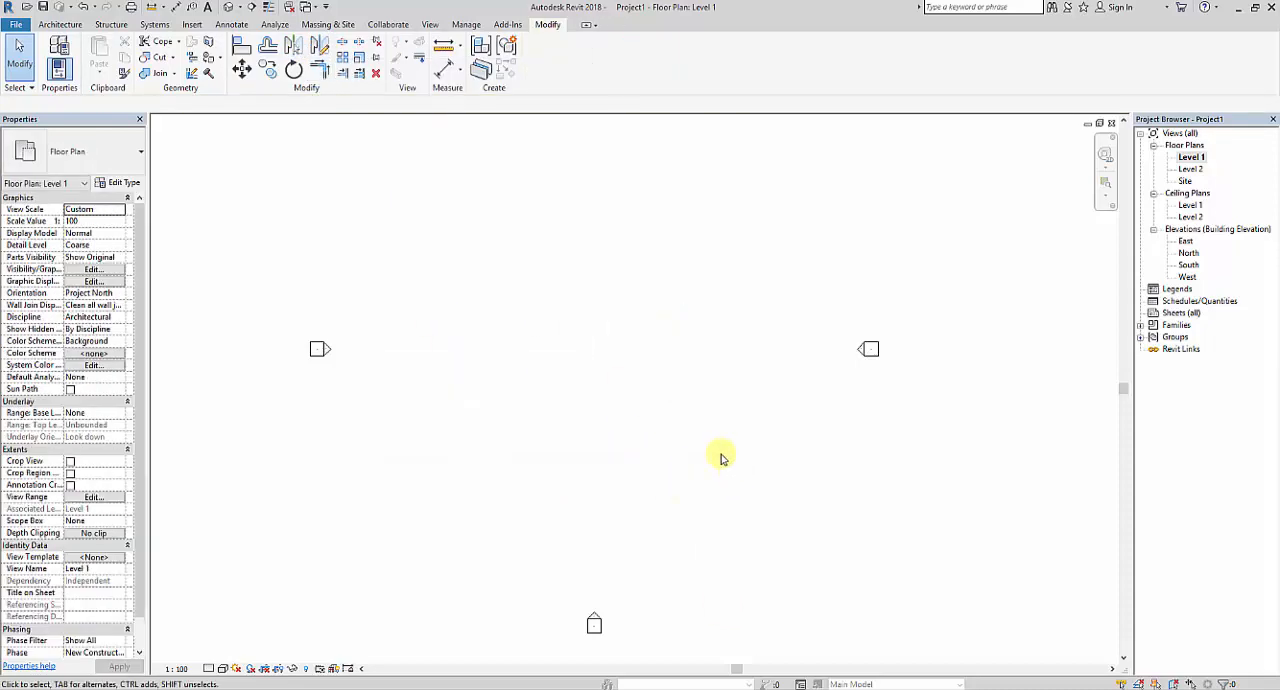
# Draw a single horizontal 9" wall across the middle of the Level 1 floor plan.
pyautogui.click(60, 25)
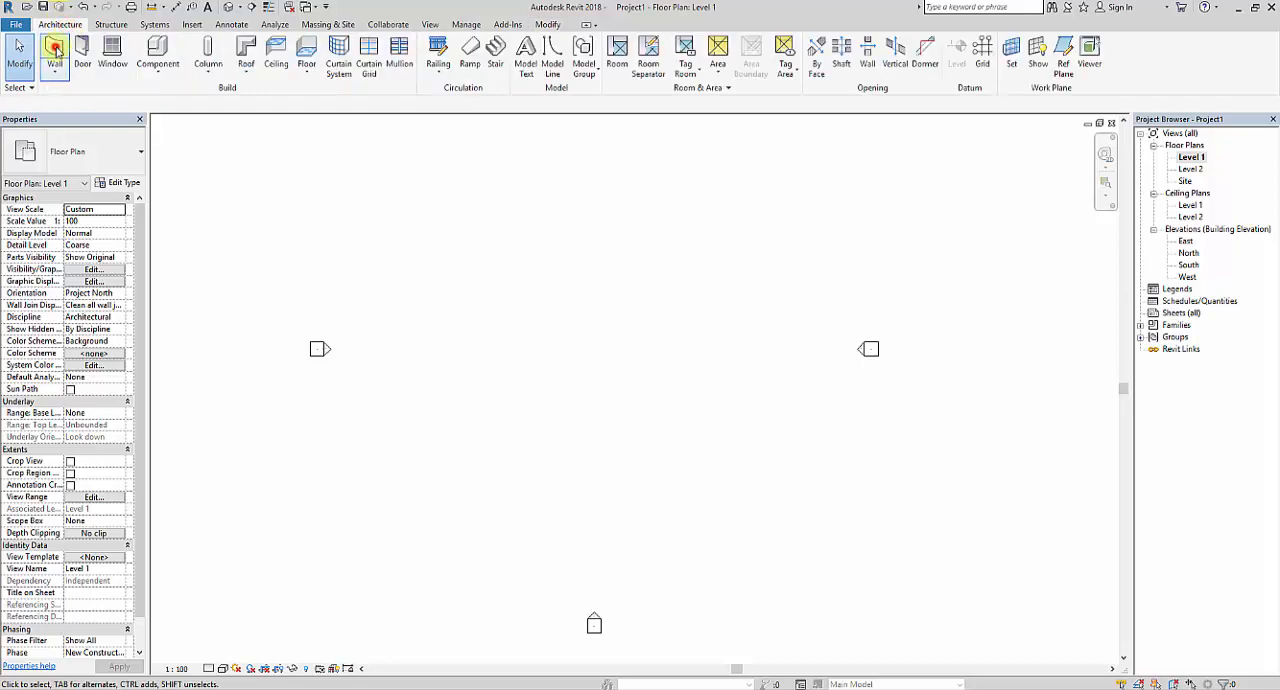
pyautogui.click(56, 52)
pyautogui.click(491, 343)
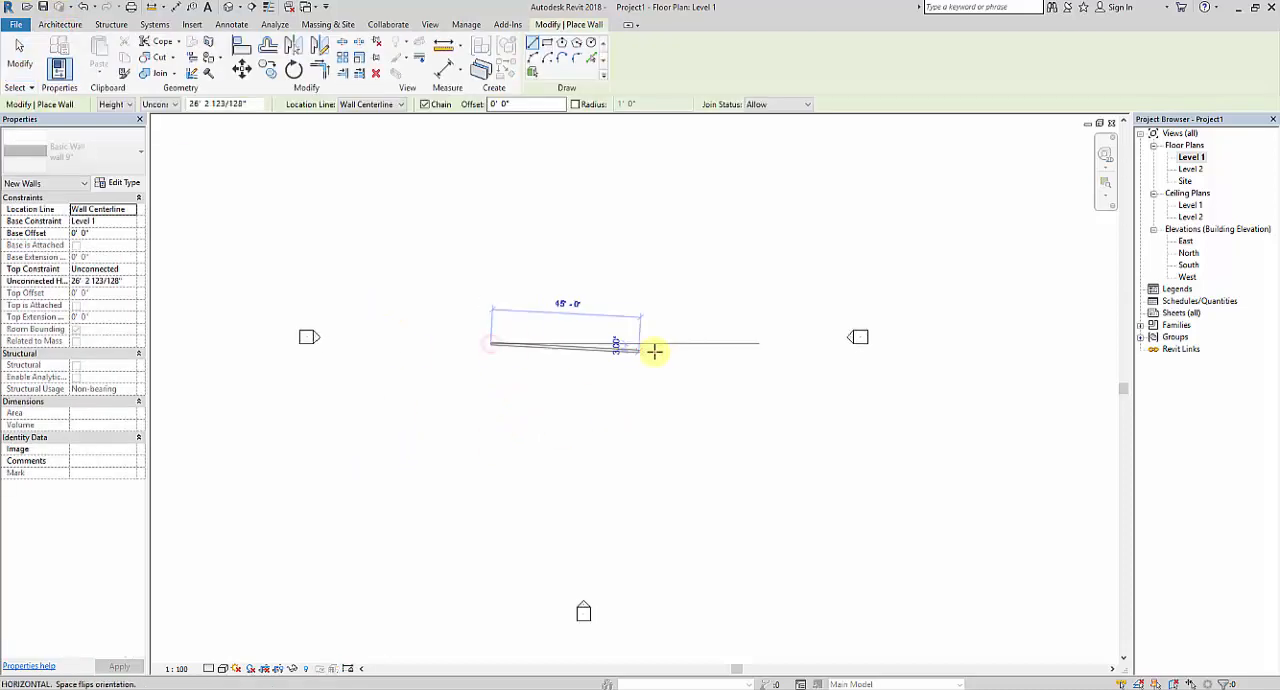
pyautogui.click(686, 343)
pyautogui.press('Escape')
# Draw two parallel vertical walls about 24' long running down from the horizontal wall, leaving a gap between them.
pyautogui.scroll(2, 585, 355)
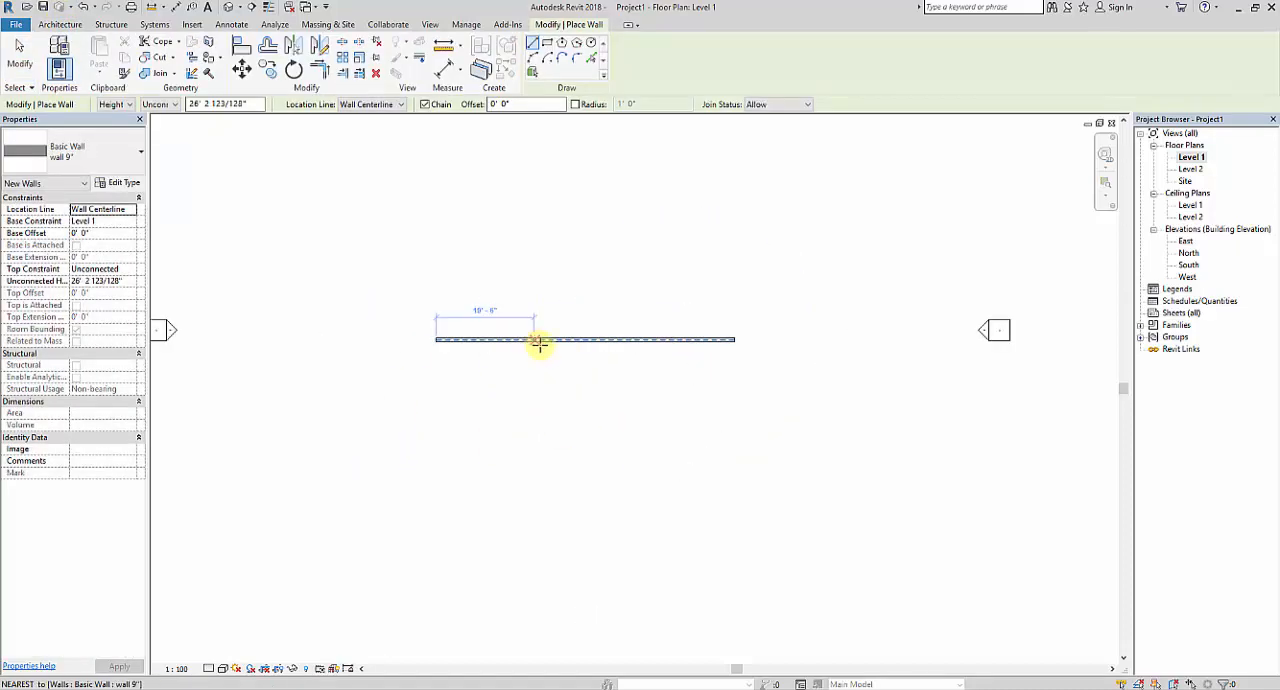
pyautogui.click(538, 345)
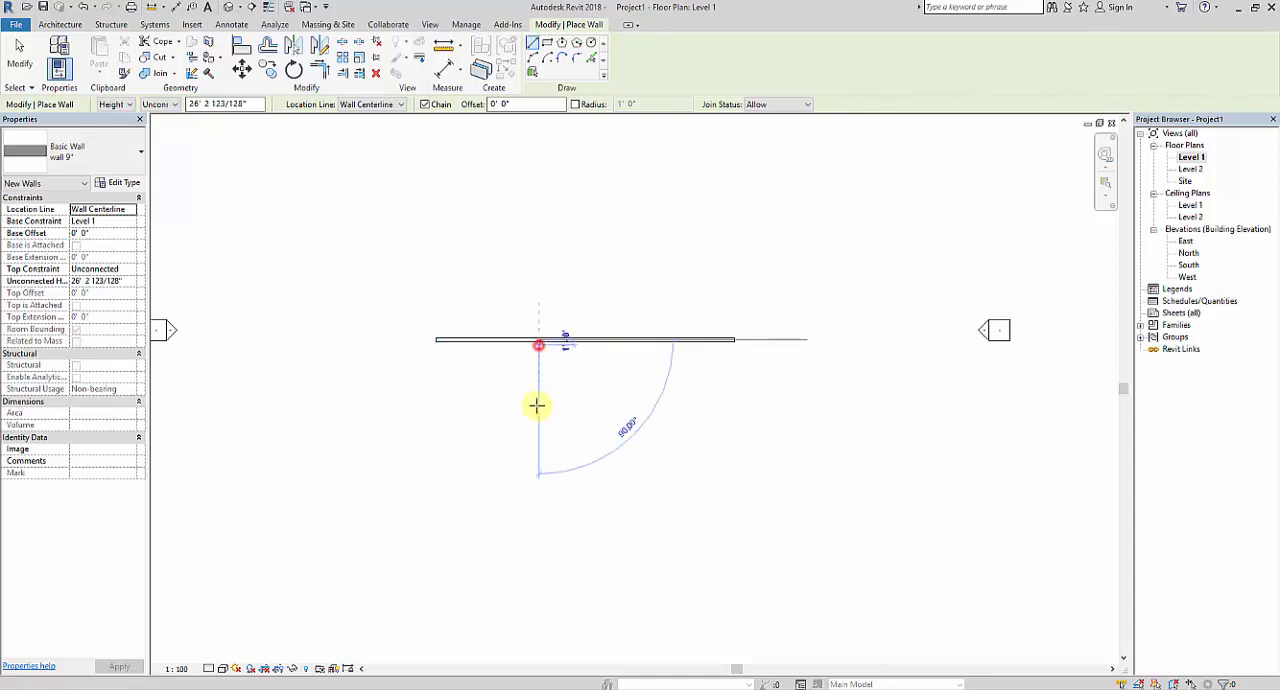
pyautogui.click(539, 458)
pyautogui.press('Escape')
pyautogui.click(626, 343)
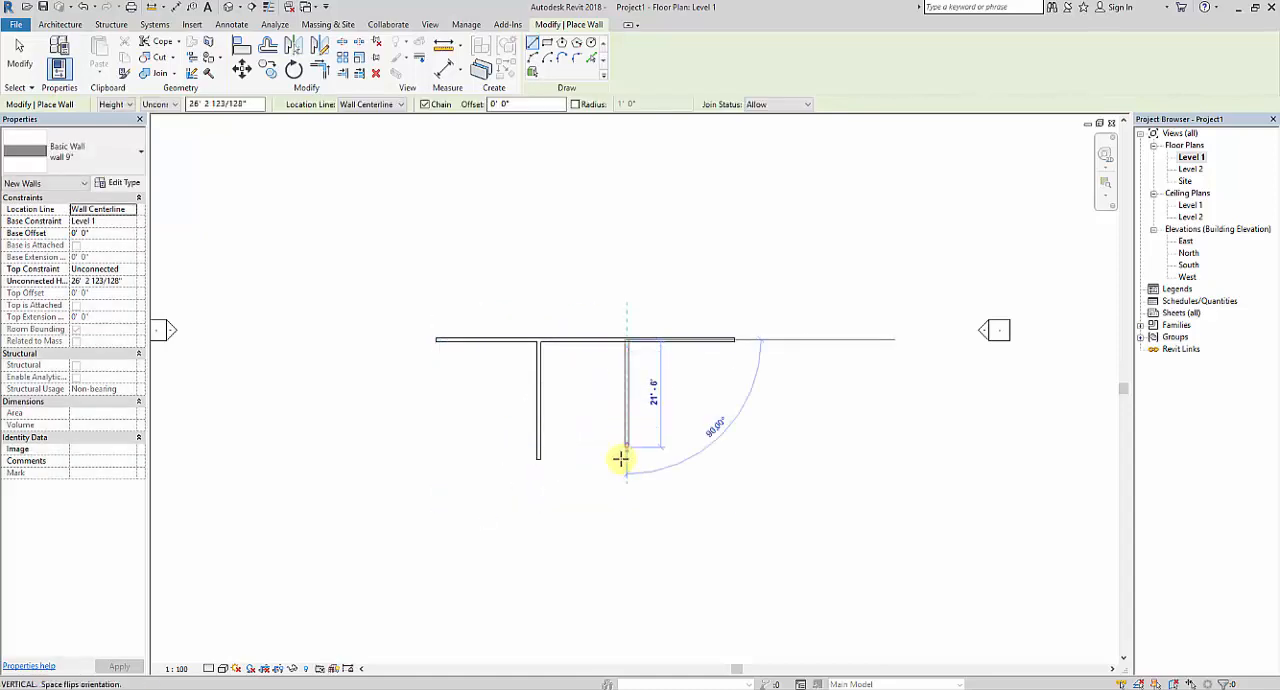
pyautogui.click(620, 457)
pyautogui.scroll(2, 628, 383)
pyautogui.press('Escape')
pyautogui.press('Escape')
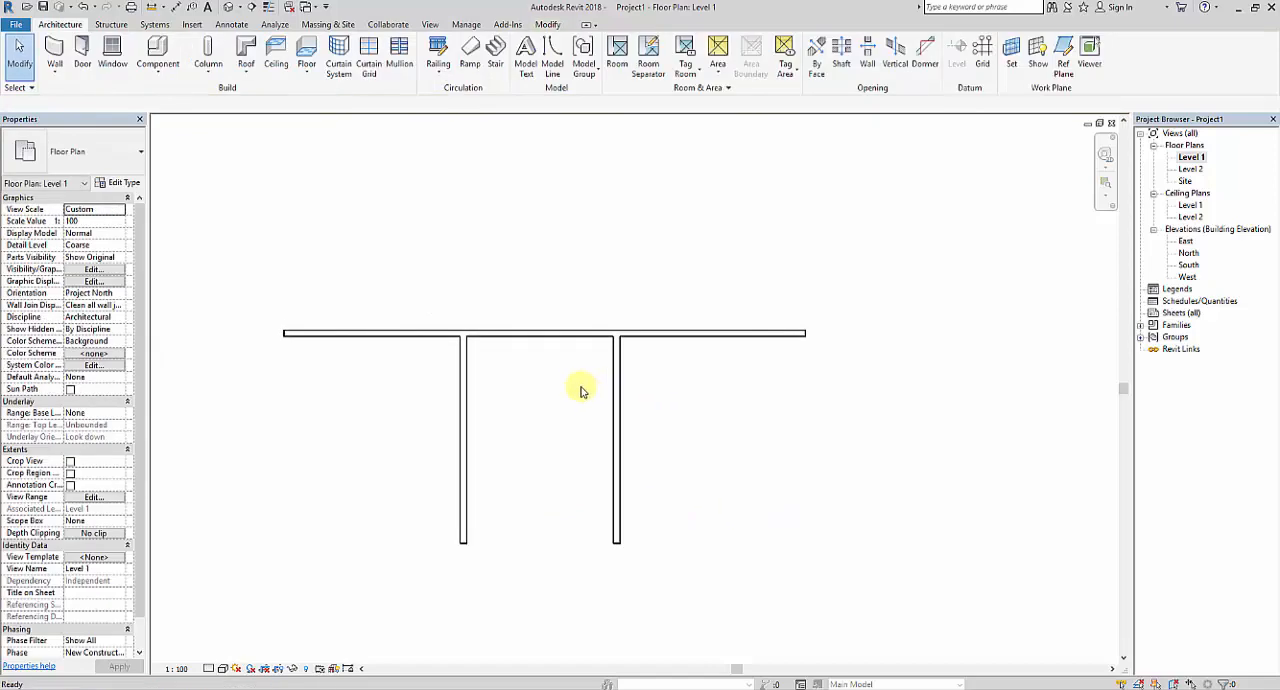
pyautogui.moveTo(555, 367); pyautogui.dragTo(557, 346, button='middle')
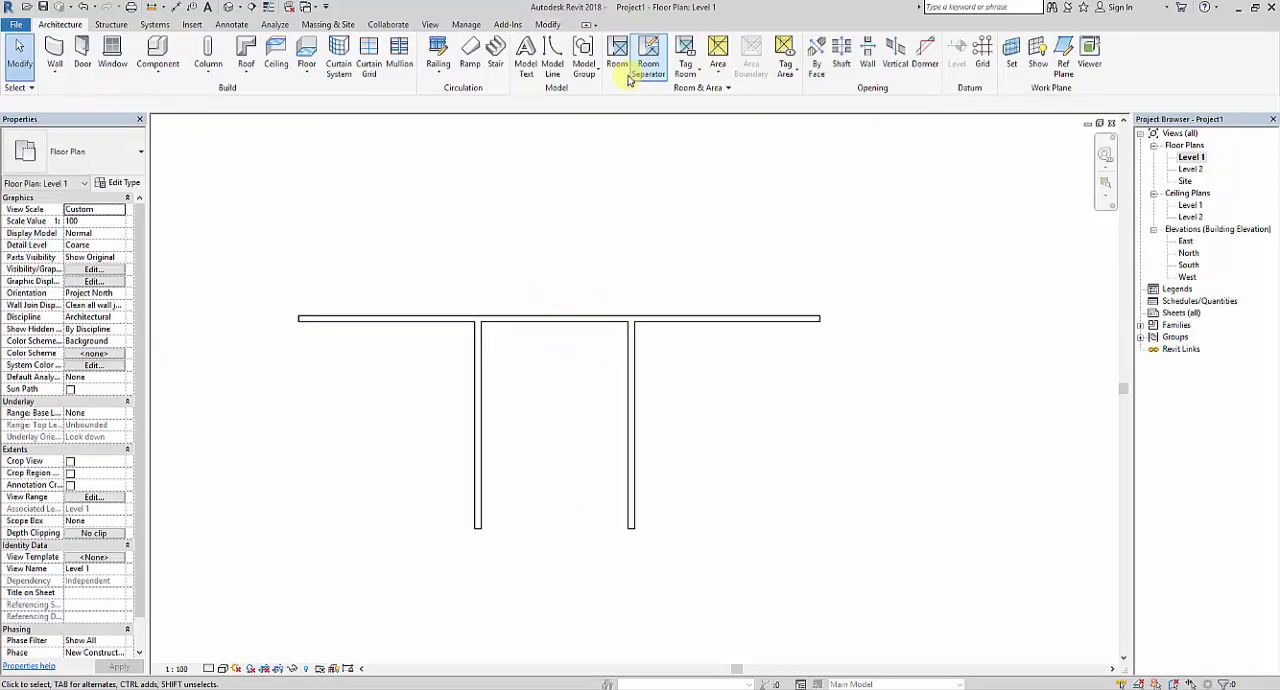
# Split the horizontal wall with Split Element at a point between the two vertical walls.
pyautogui.click(550, 25)
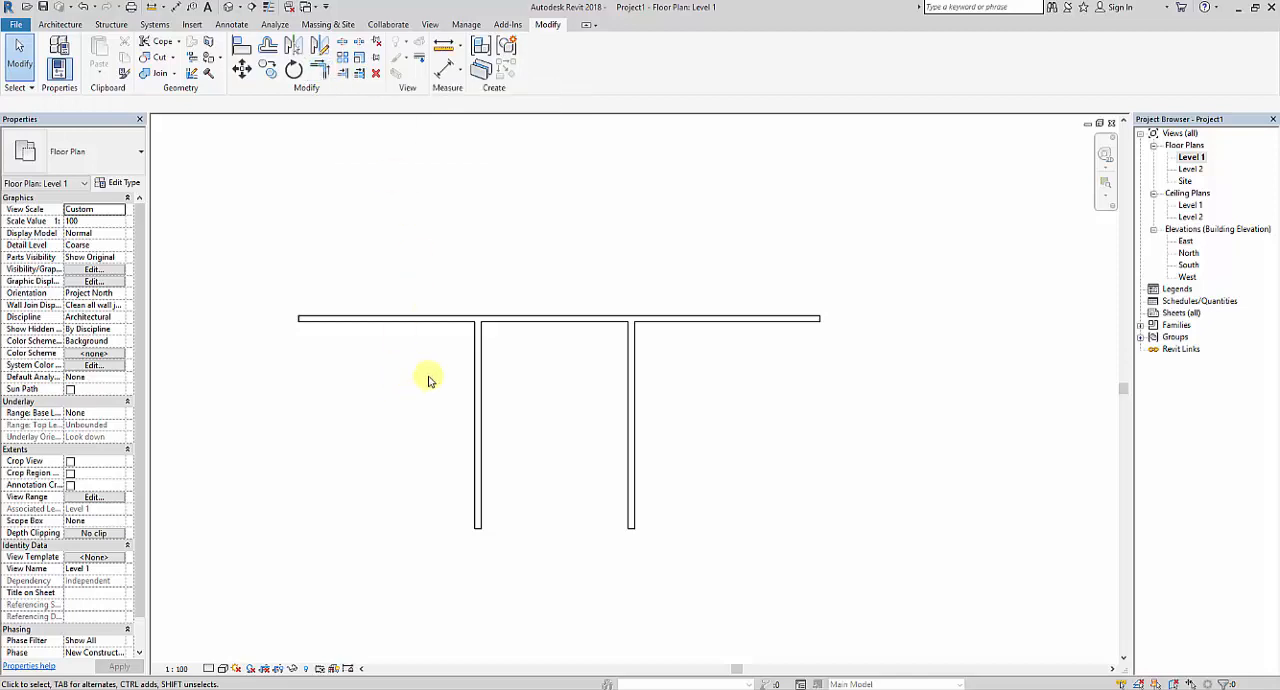
pyautogui.click(475, 320)
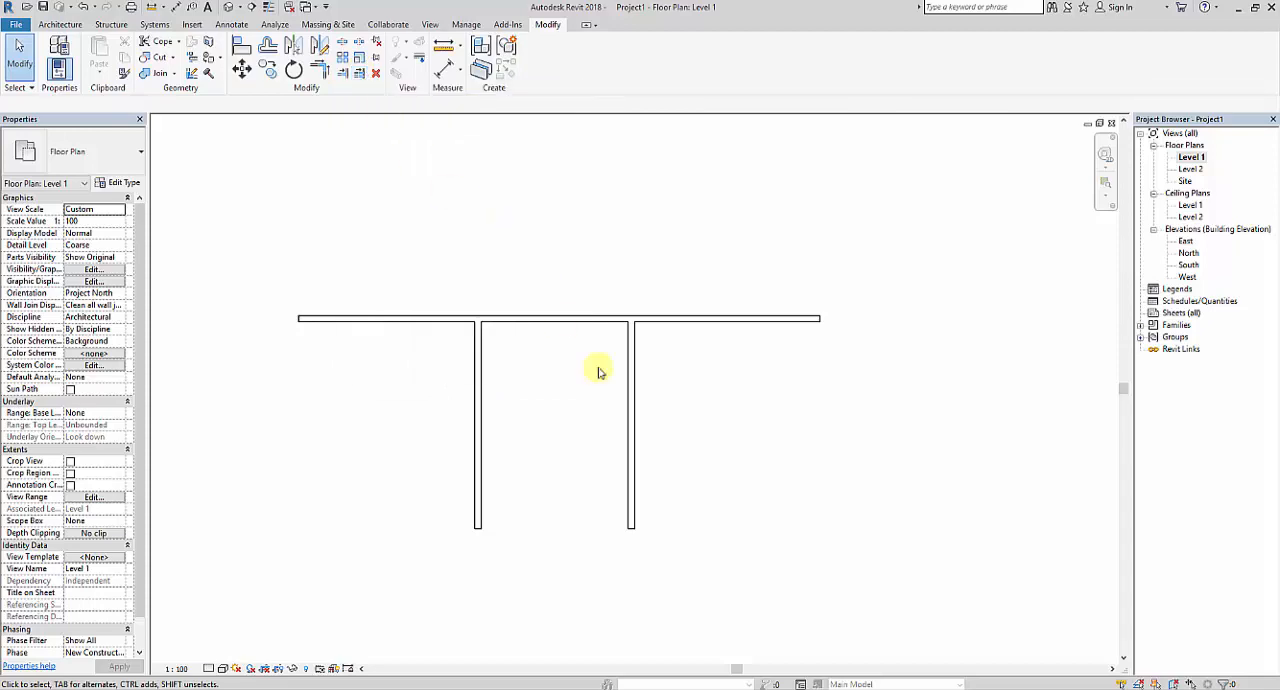
pyautogui.moveTo(704, 447); pyautogui.dragTo(700, 437, button='middle')
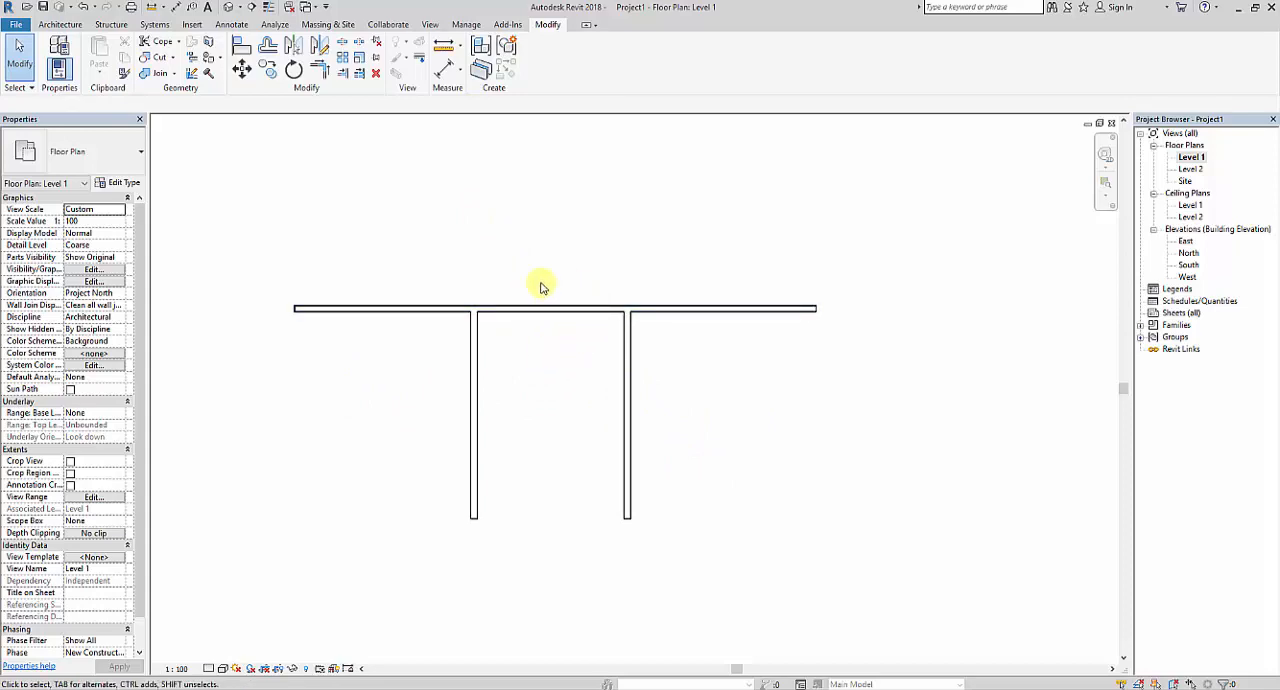
pyautogui.moveTo(551, 285); pyautogui.dragTo(549, 277, button='middle')
pyautogui.scroll(1, 559, 301)
pyautogui.moveTo(580, 363); pyautogui.dragTo(581, 384, button='middle')
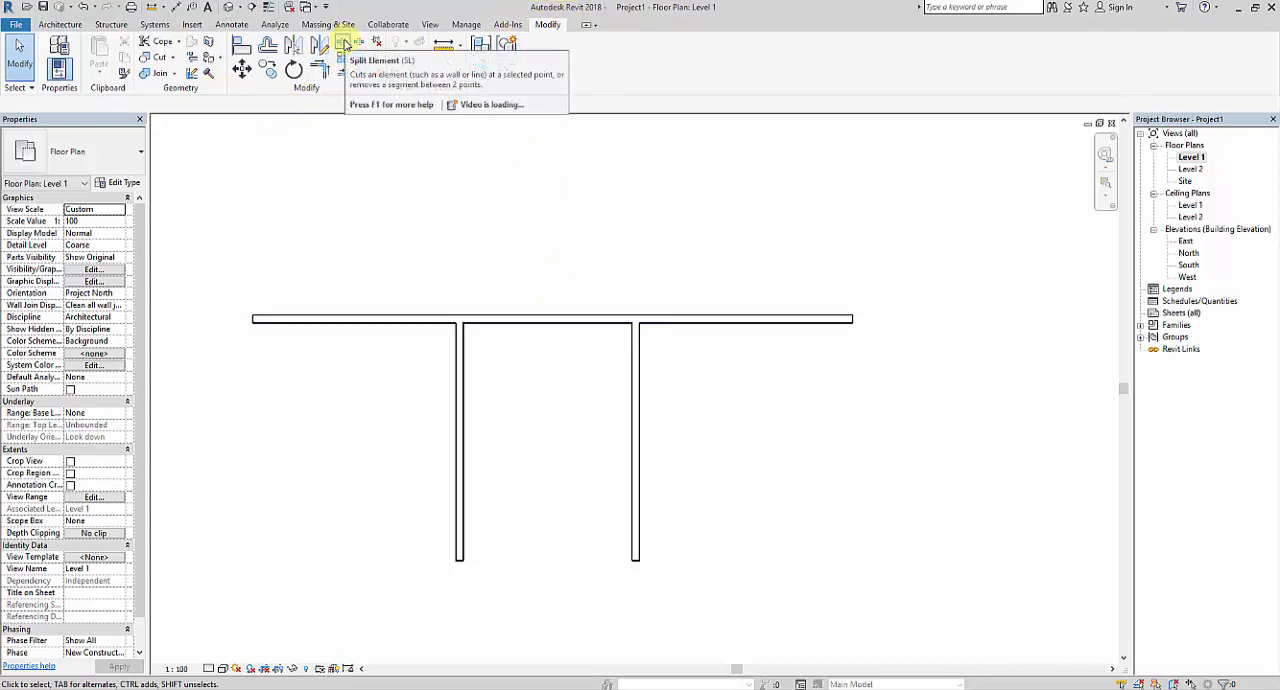
pyautogui.click(343, 44)
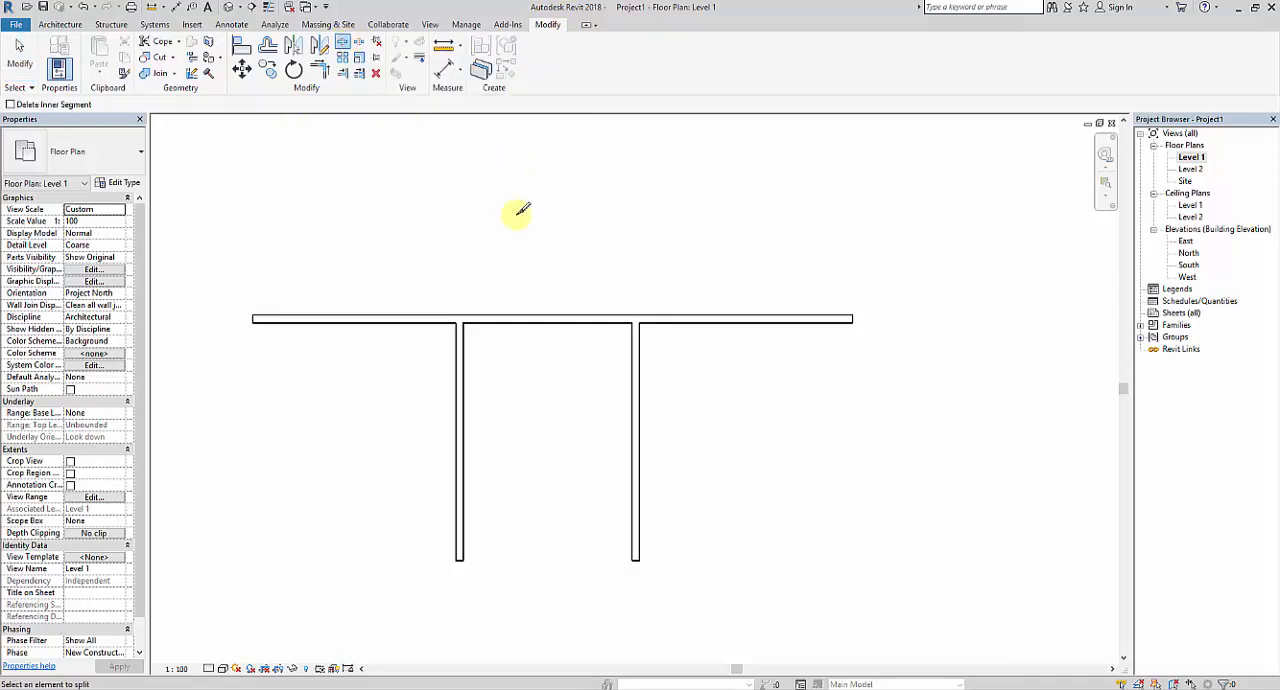
pyautogui.moveTo(570, 394); pyautogui.dragTo(571, 363, button='middle')
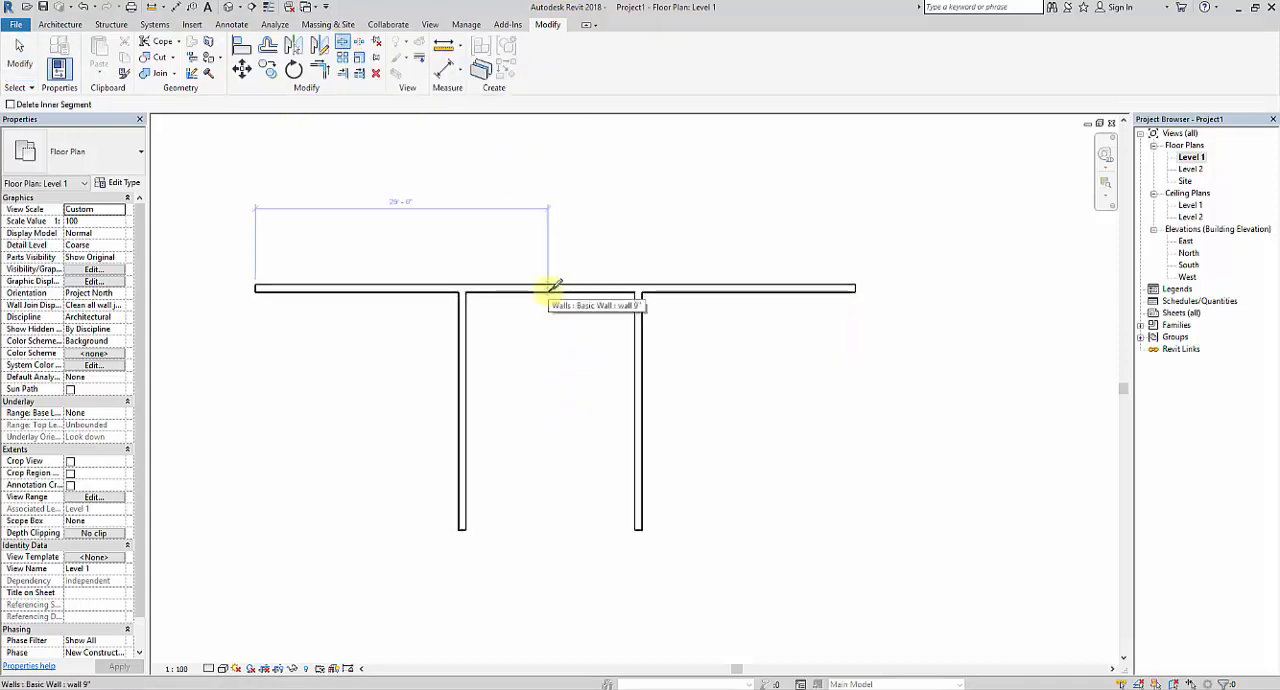
pyautogui.click(548, 291)
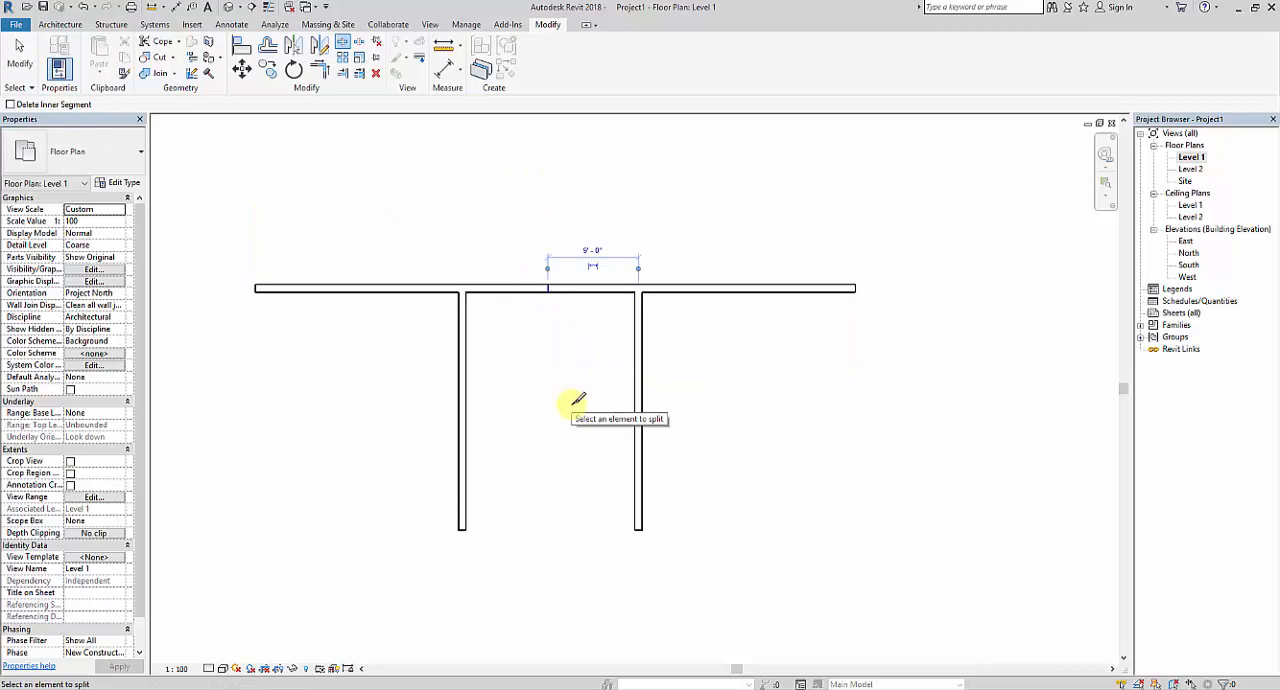
pyautogui.press('Escape')
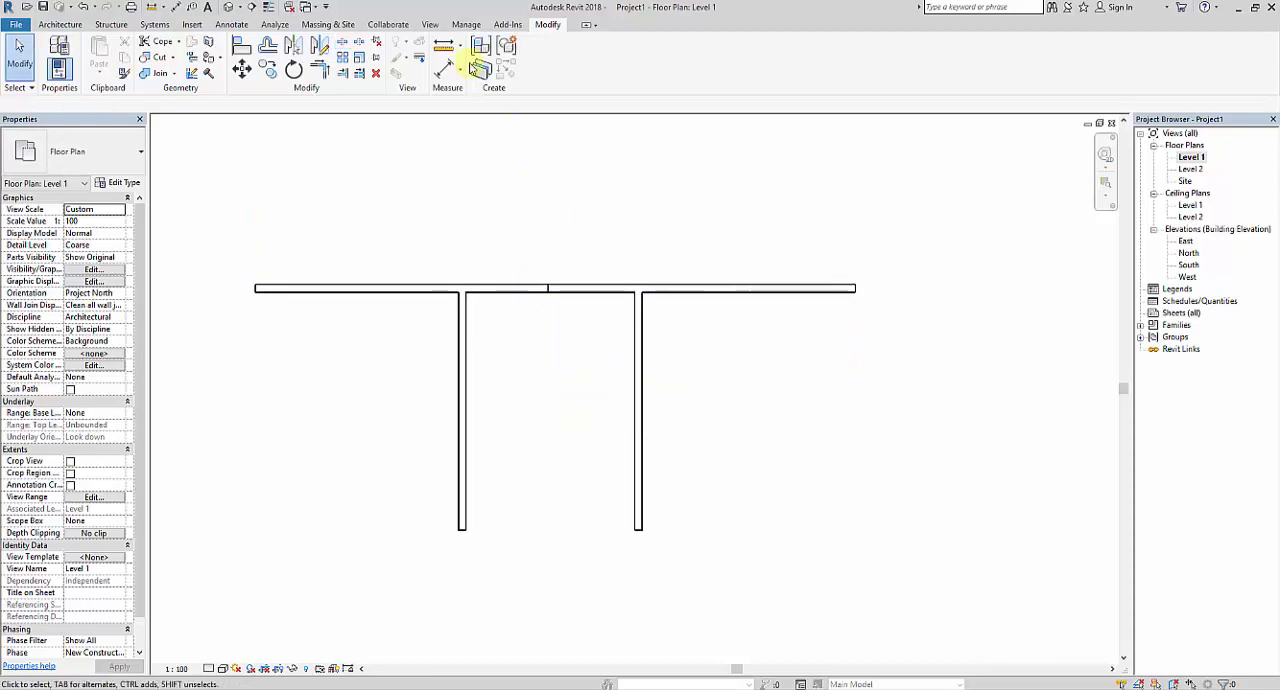
# Trim each vertical wall to a corner with the outer part of the horizontal wall, removing the section between them.
pyautogui.click(324, 74)
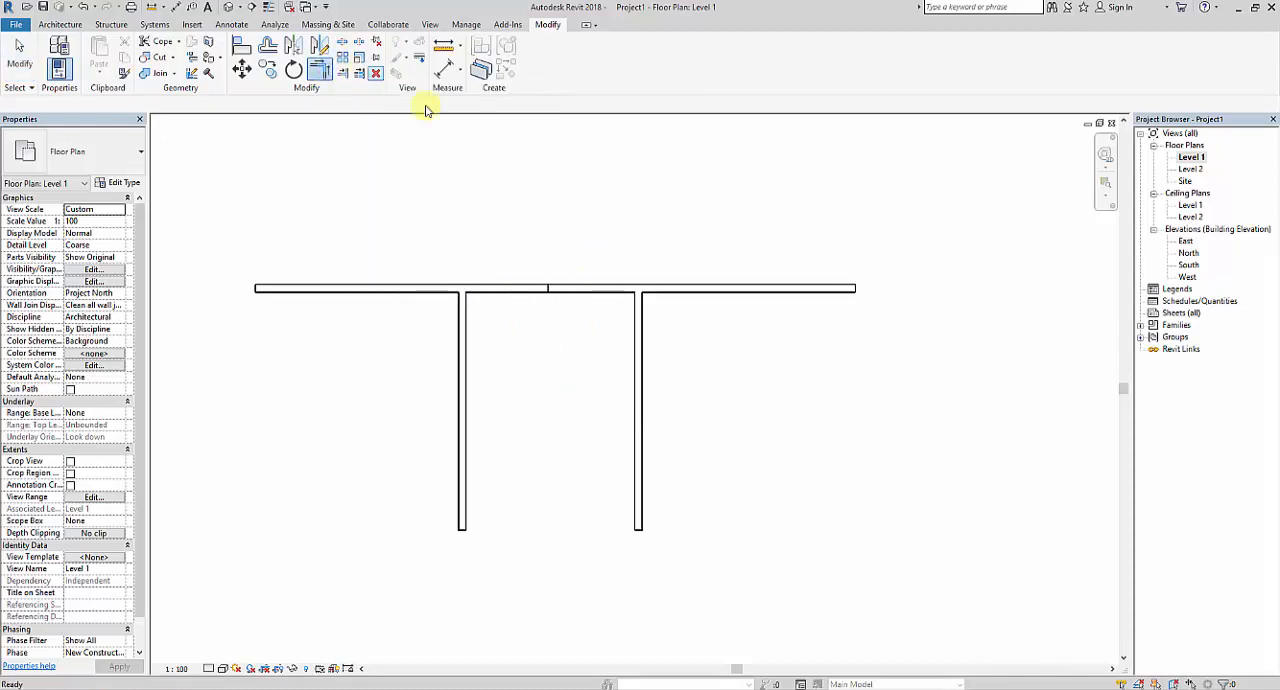
pyautogui.click(462, 394)
pyautogui.click(320, 289)
pyautogui.click(638, 345)
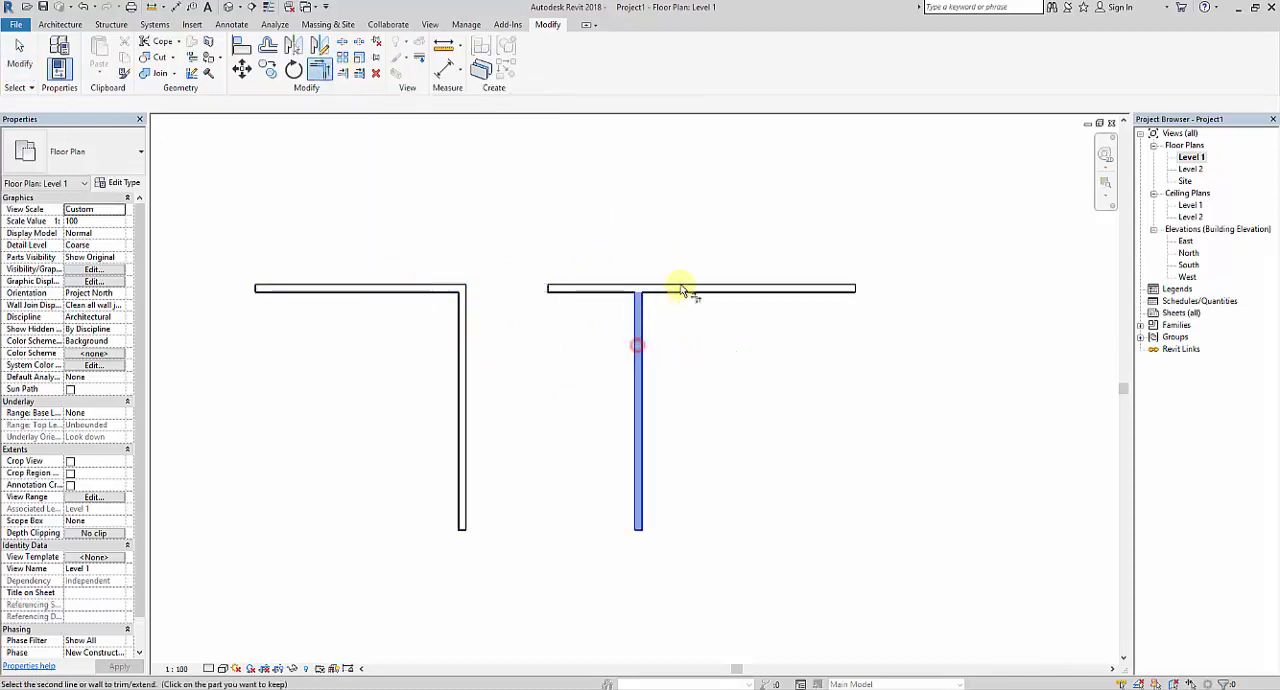
pyautogui.click(686, 289)
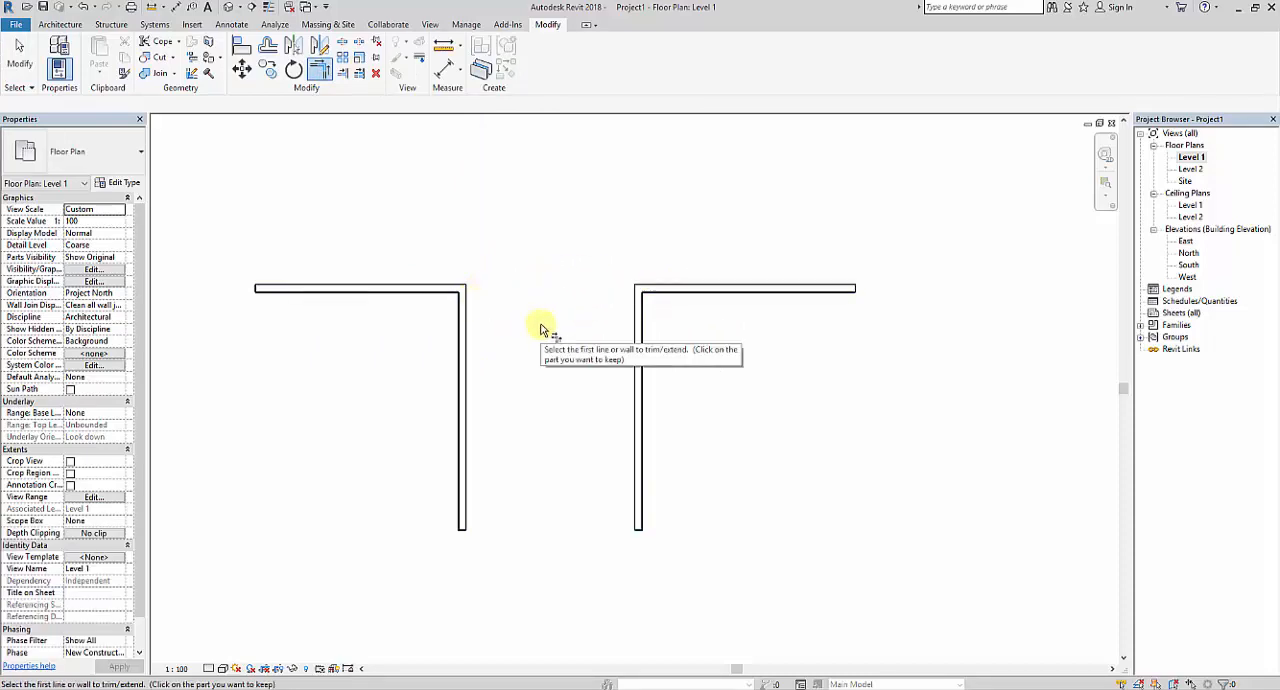
# Undo the corner trims, the wall split and both vertical walls, back to the single horizontal wall.
pyautogui.hotkey('ctrl', 'z')
pyautogui.hotkey('ctrl', 'z')
pyautogui.hotkey('ctrl', 'z')
pyautogui.hotkey('ctrl', 'z')
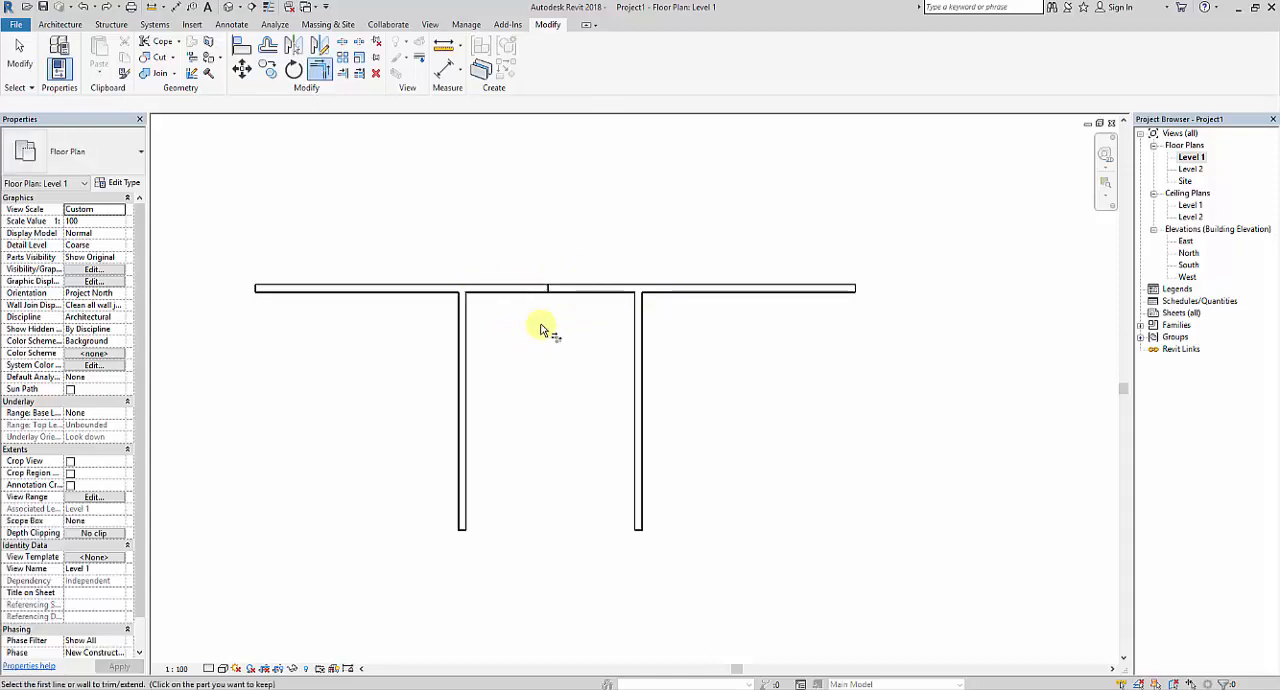
pyautogui.hotkey('ctrl', 'z')
pyautogui.hotkey('ctrl', 'z')
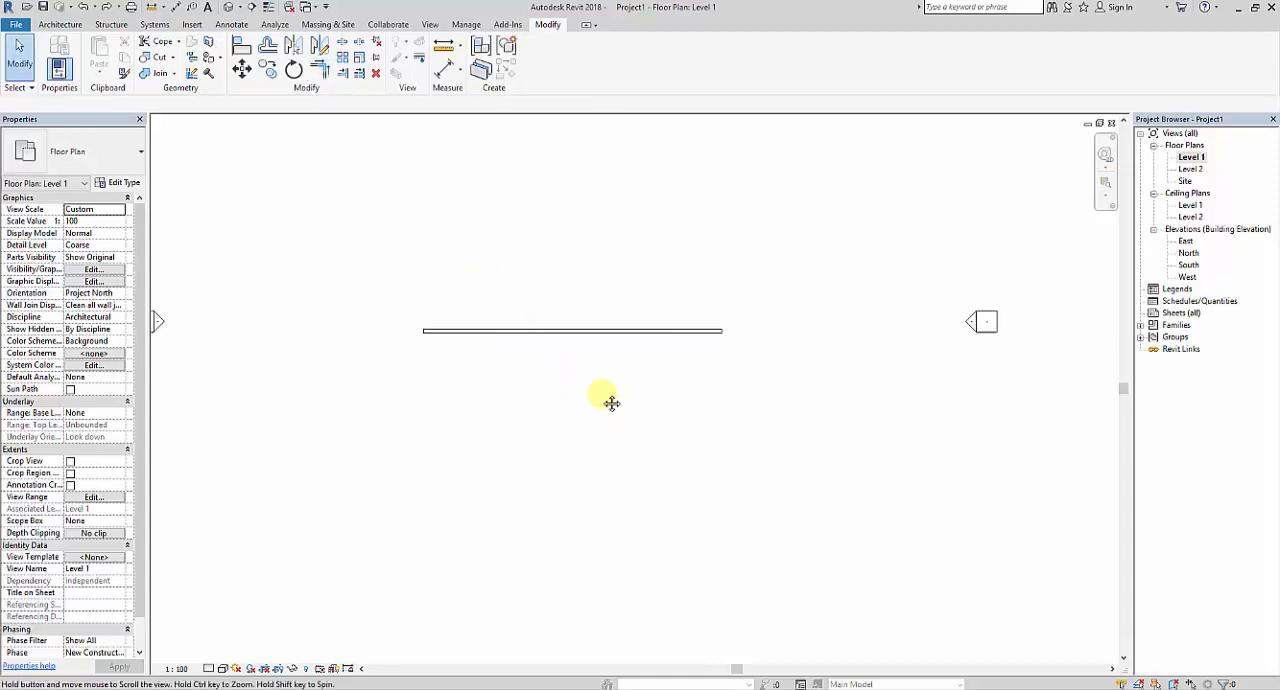
# Draw one vertical 9" wall straight down from the midpoint of the horizontal wall to form a T.
pyautogui.click(60, 24)
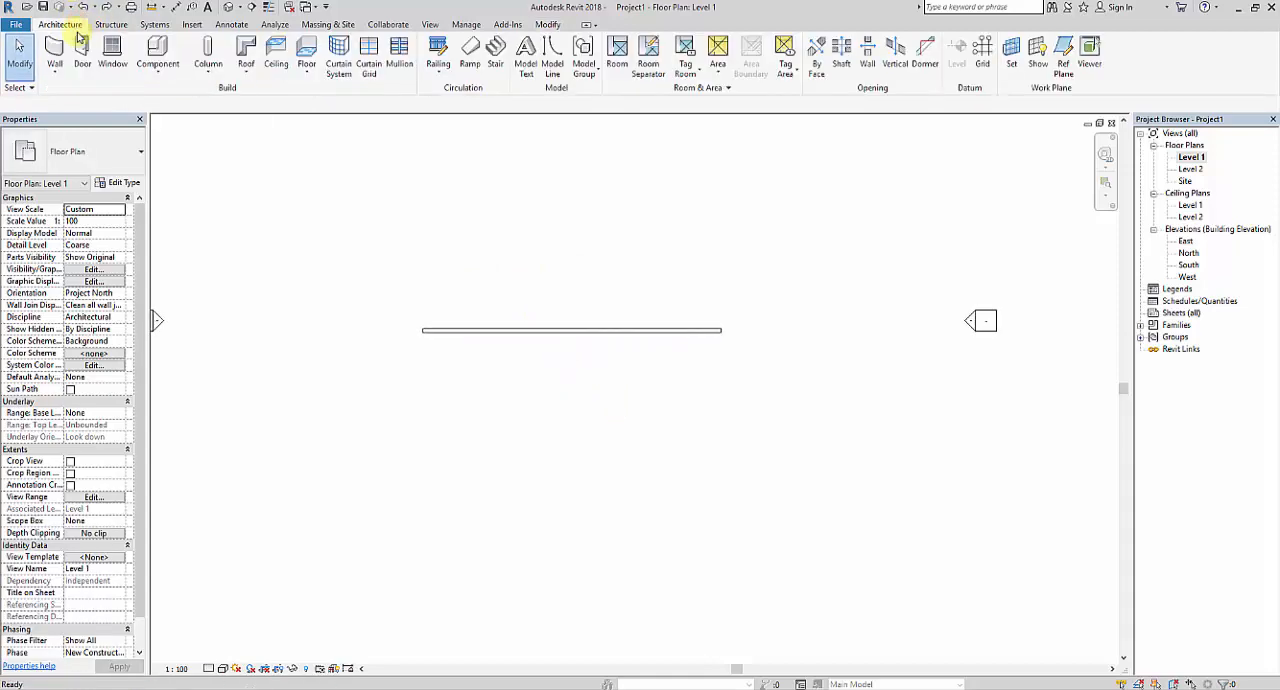
pyautogui.click(48, 55)
pyautogui.click(572, 331)
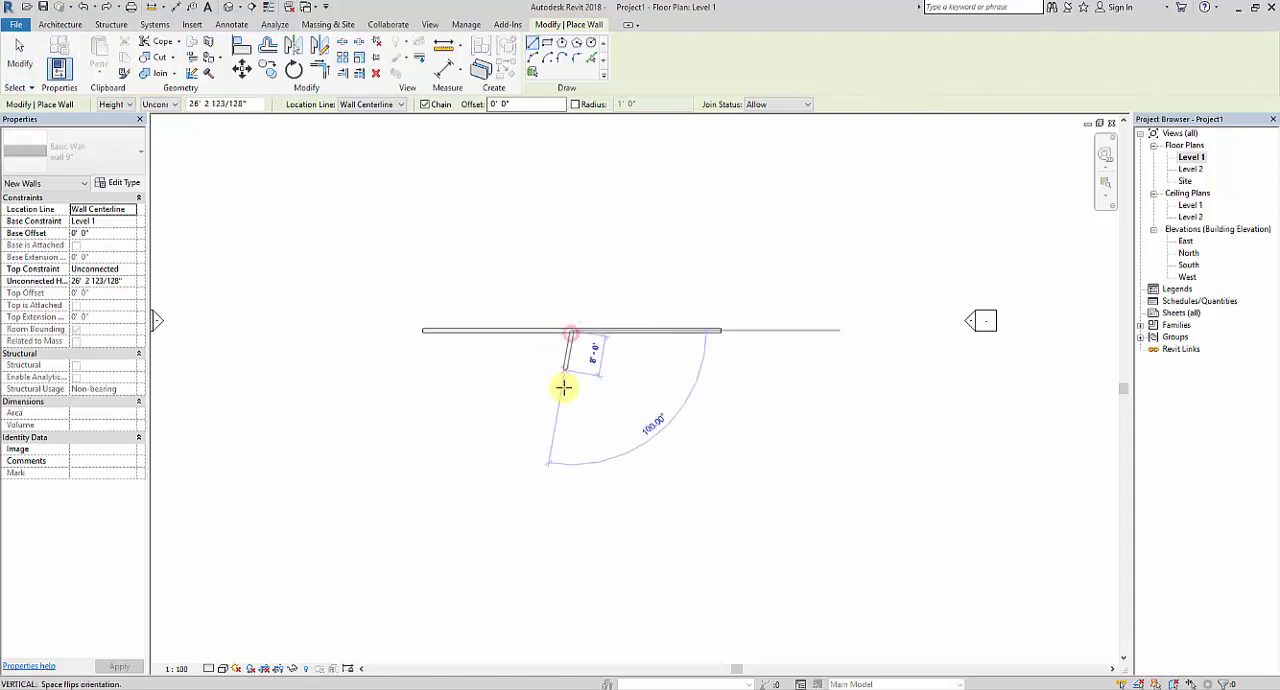
pyautogui.click(572, 437)
pyautogui.press('Escape')
pyautogui.press('Escape')
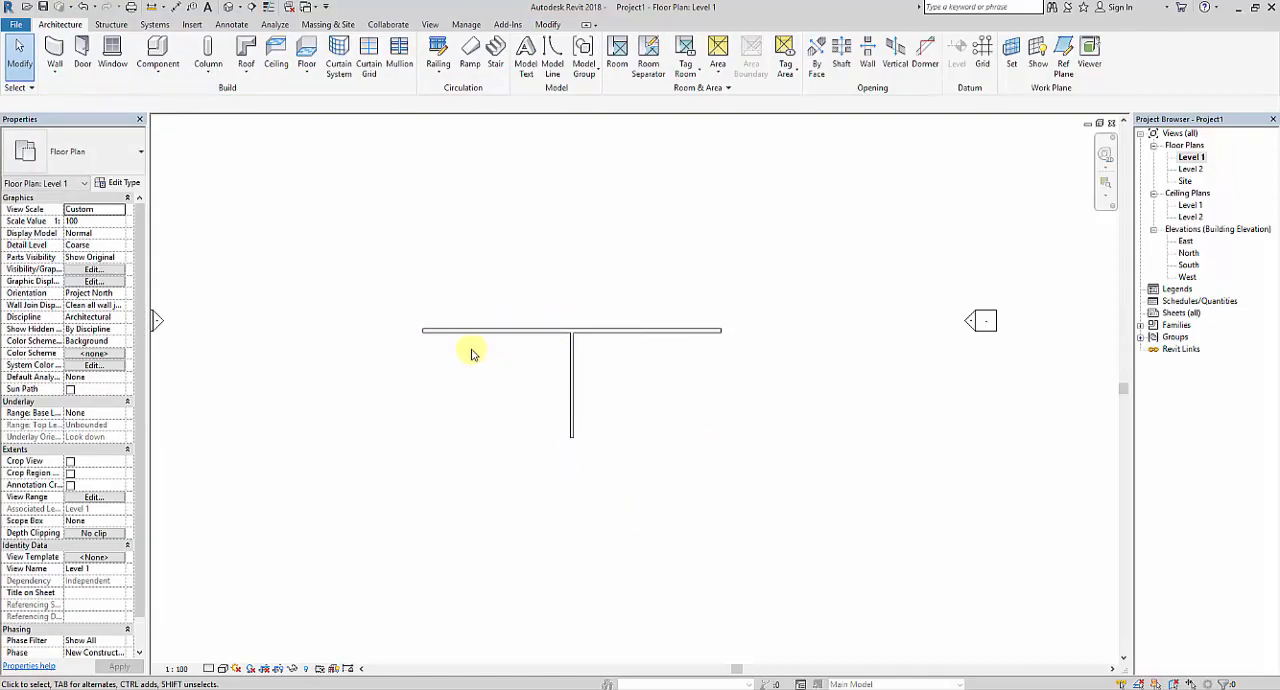
# Split the horizontal wall at its junction with the vertical wall using Split Element and check each half separately.
pyautogui.scroll(1, 658, 362)
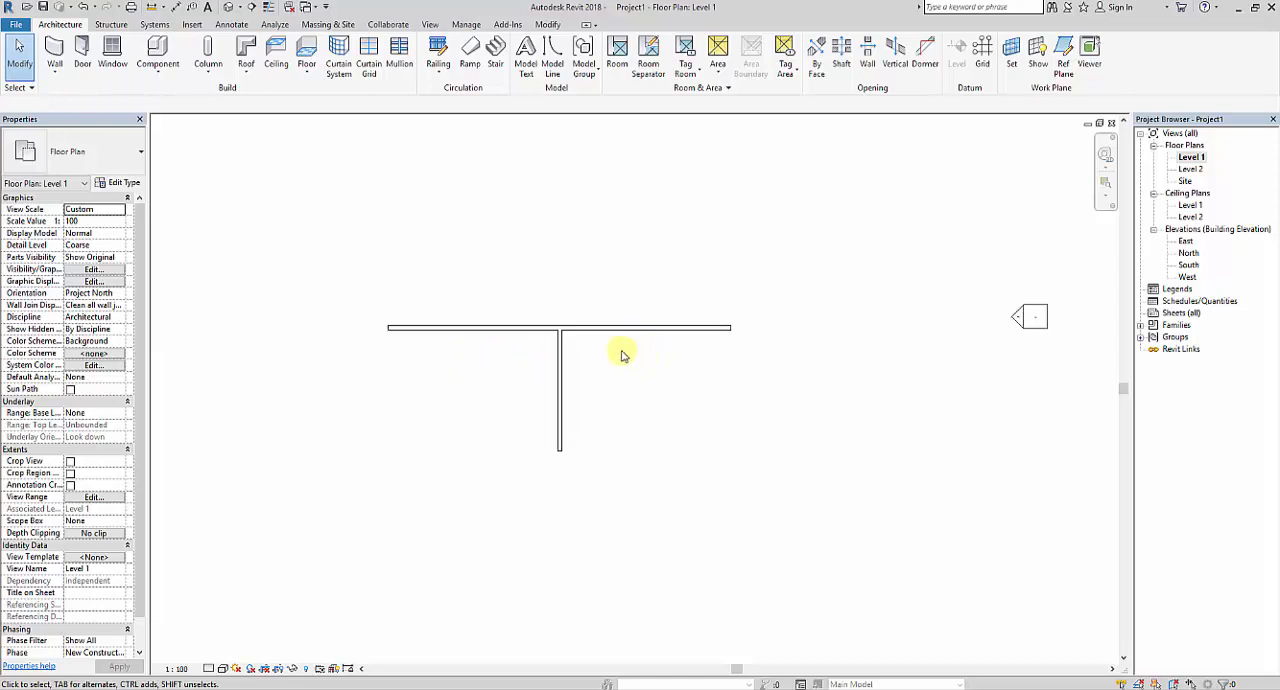
pyautogui.moveTo(620, 350); pyautogui.dragTo(623, 373, button='middle')
pyautogui.scroll(2, 535, 377)
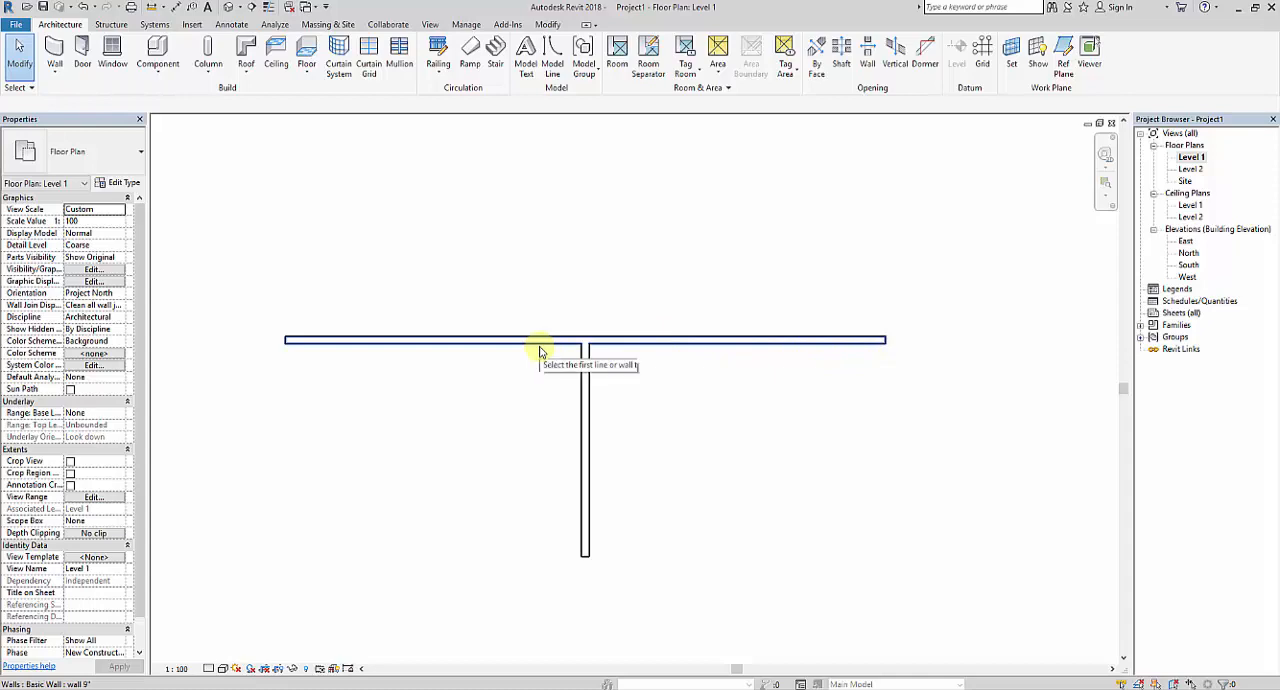
pyautogui.moveTo(720, 311); pyautogui.dragTo(703, 291, button='middle')
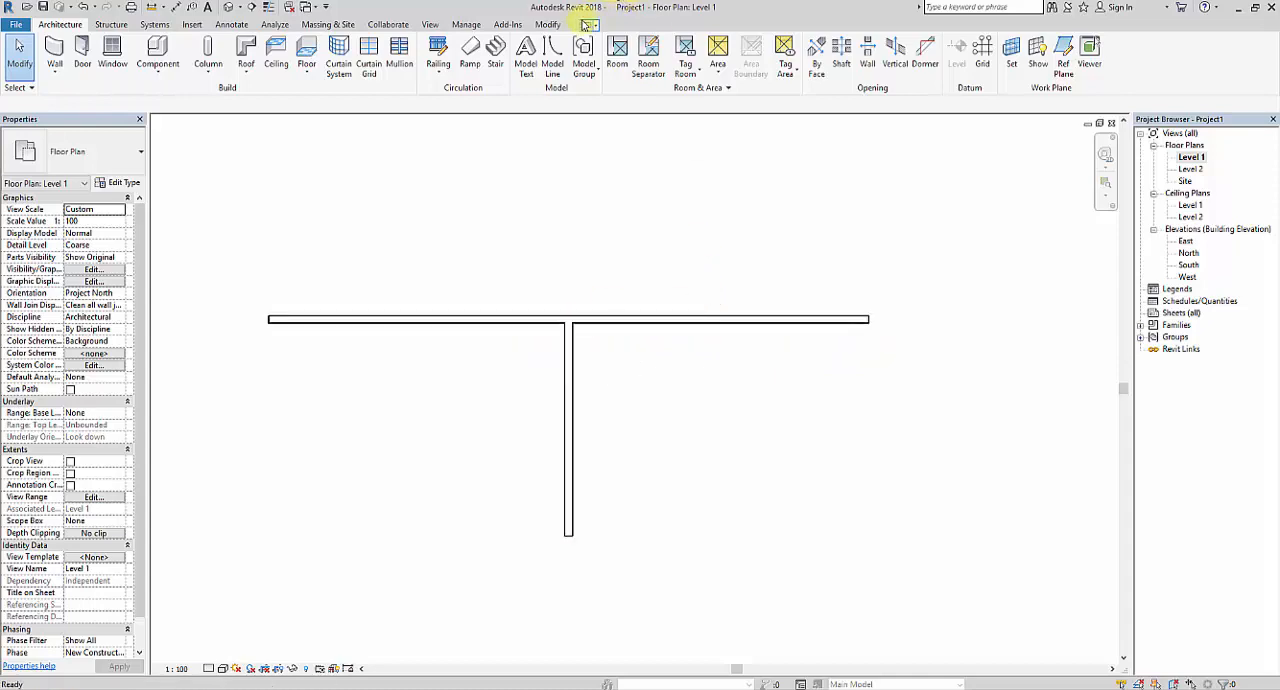
pyautogui.click(550, 24)
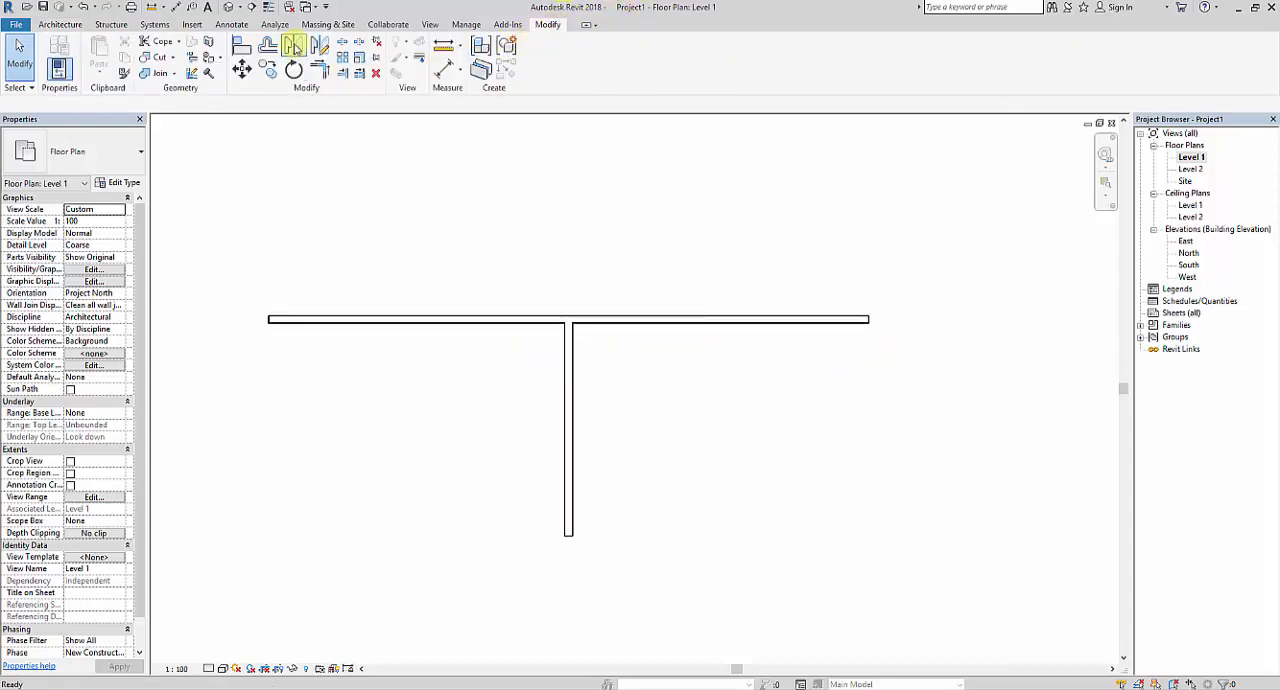
pyautogui.click(342, 42)
pyautogui.scroll(3, 568, 300)
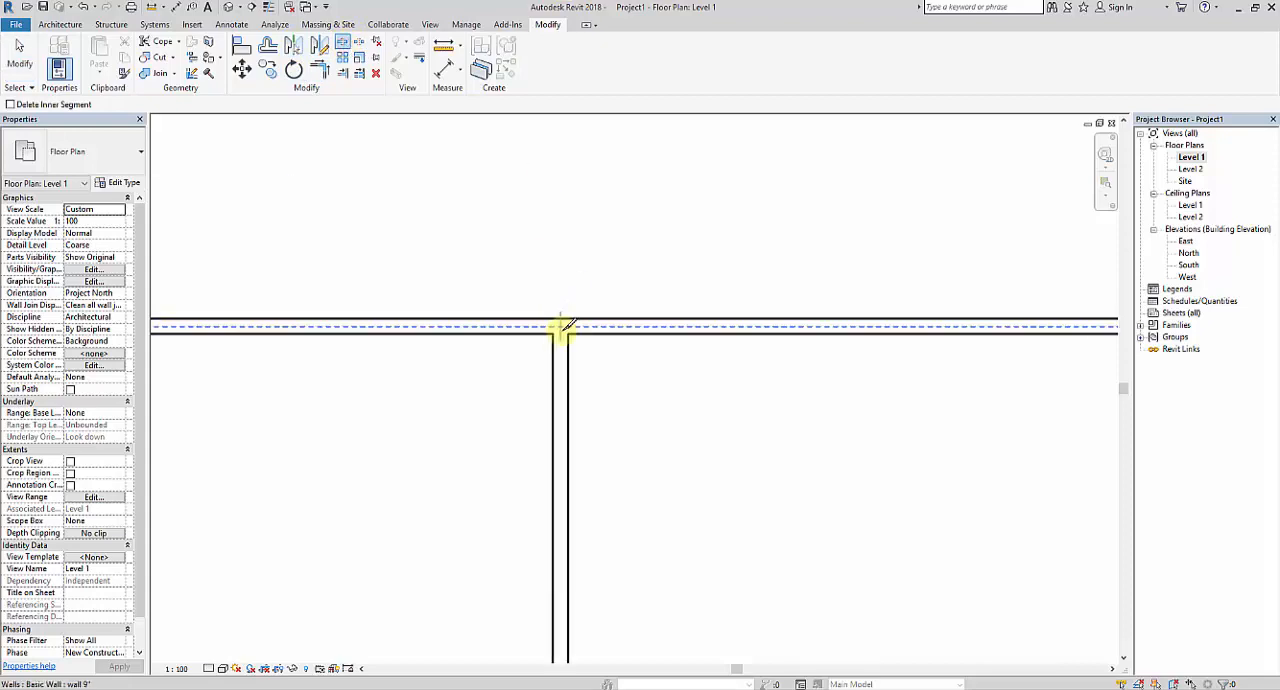
pyautogui.click(564, 325)
pyautogui.scroll(-4, 651, 350)
pyautogui.press('Escape')
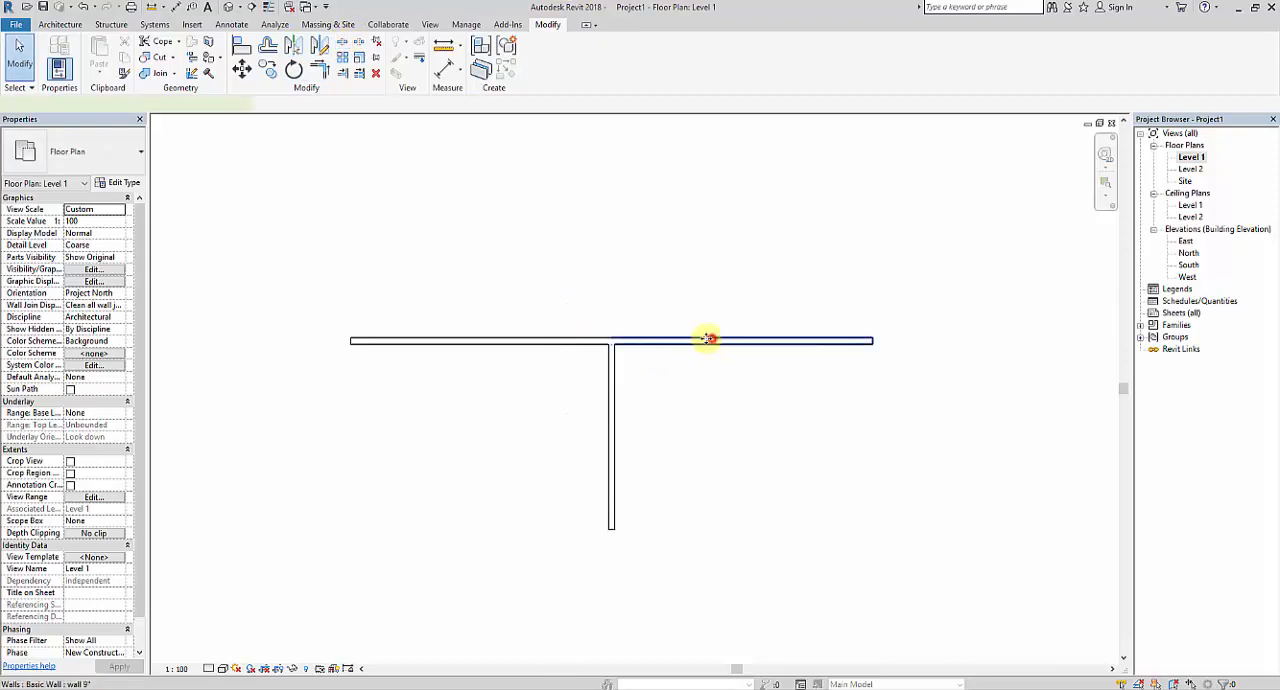
pyautogui.click(707, 339)
pyautogui.click(514, 340)
pyautogui.click(788, 404)
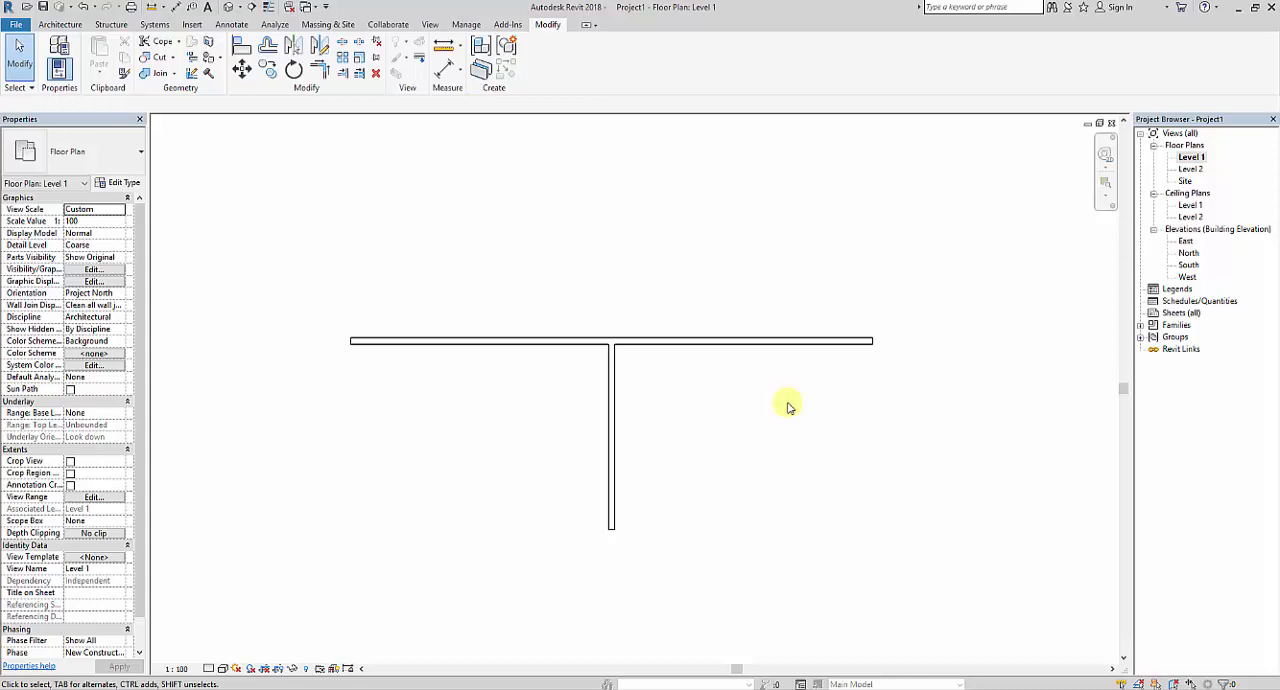
# Delete all the walls of the T layout from the Level 1 floor plan.
pyautogui.moveTo(670, 422); pyautogui.dragTo(682, 483, button='middle')
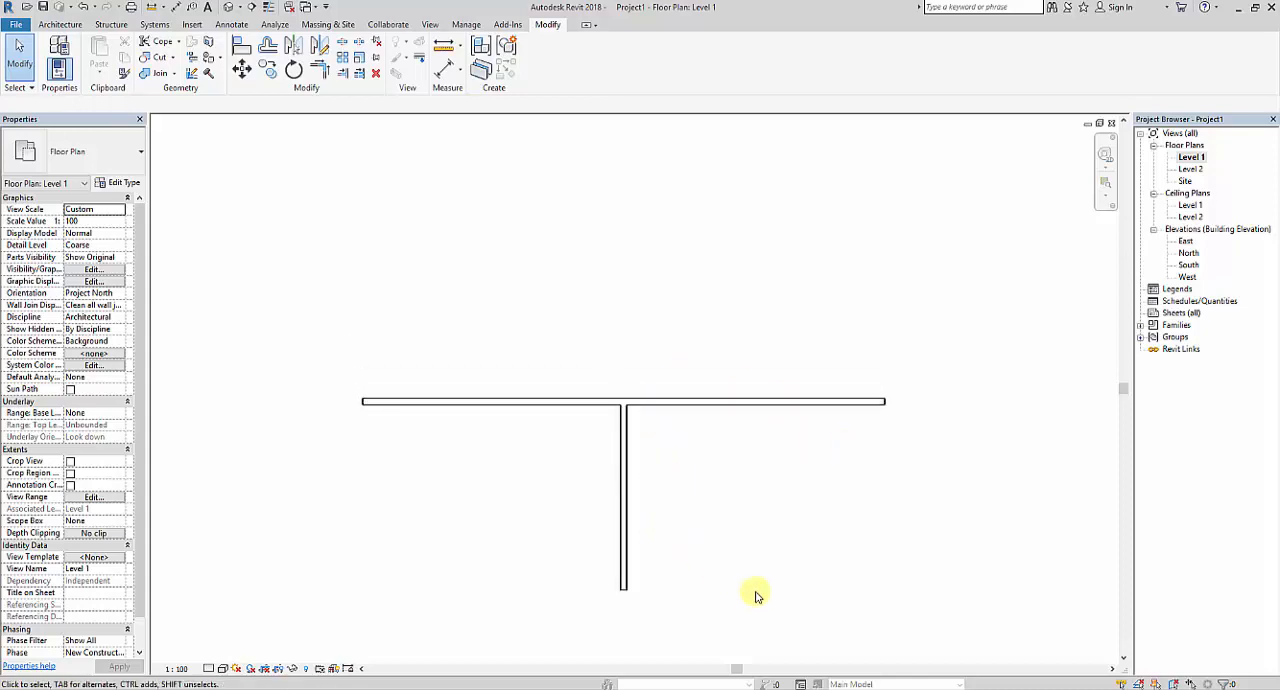
pyautogui.moveTo(754, 592); pyautogui.dragTo(463, 320)
pyautogui.press('Delete')
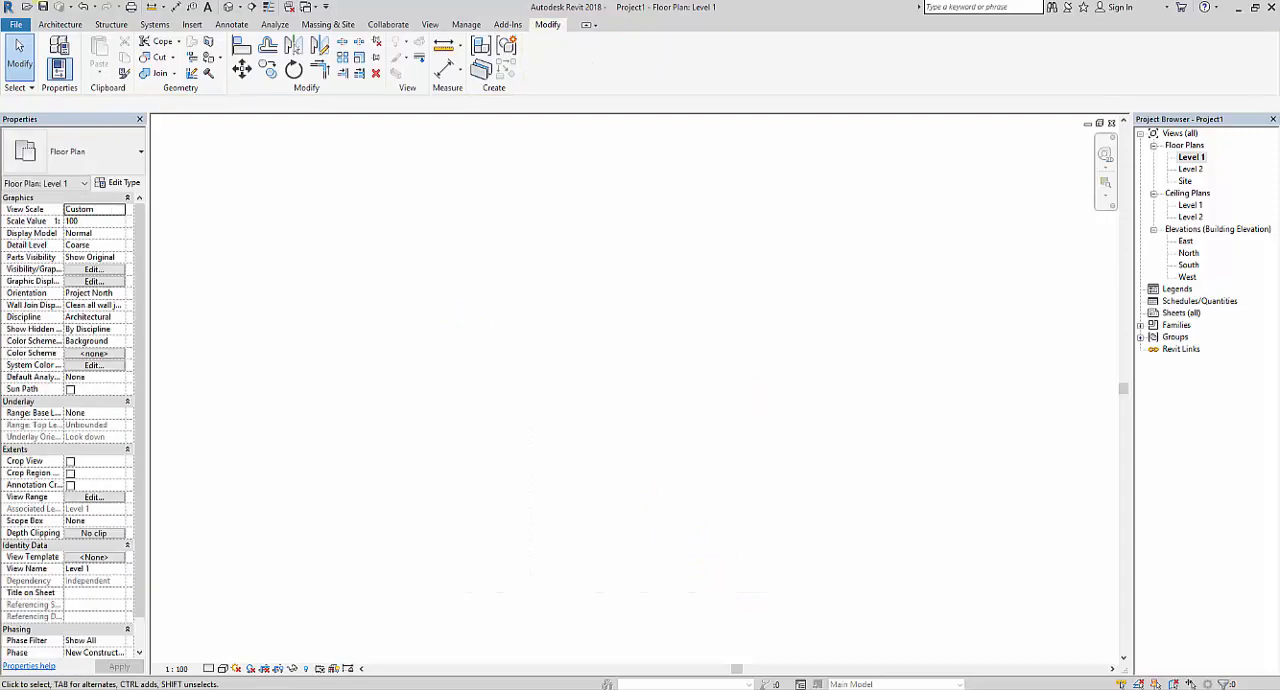
# Draw a single horizontal 9" wall about 25' long in the middle of the Level 1 floor plan.
pyautogui.click(60, 24)
pyautogui.click(54, 55)
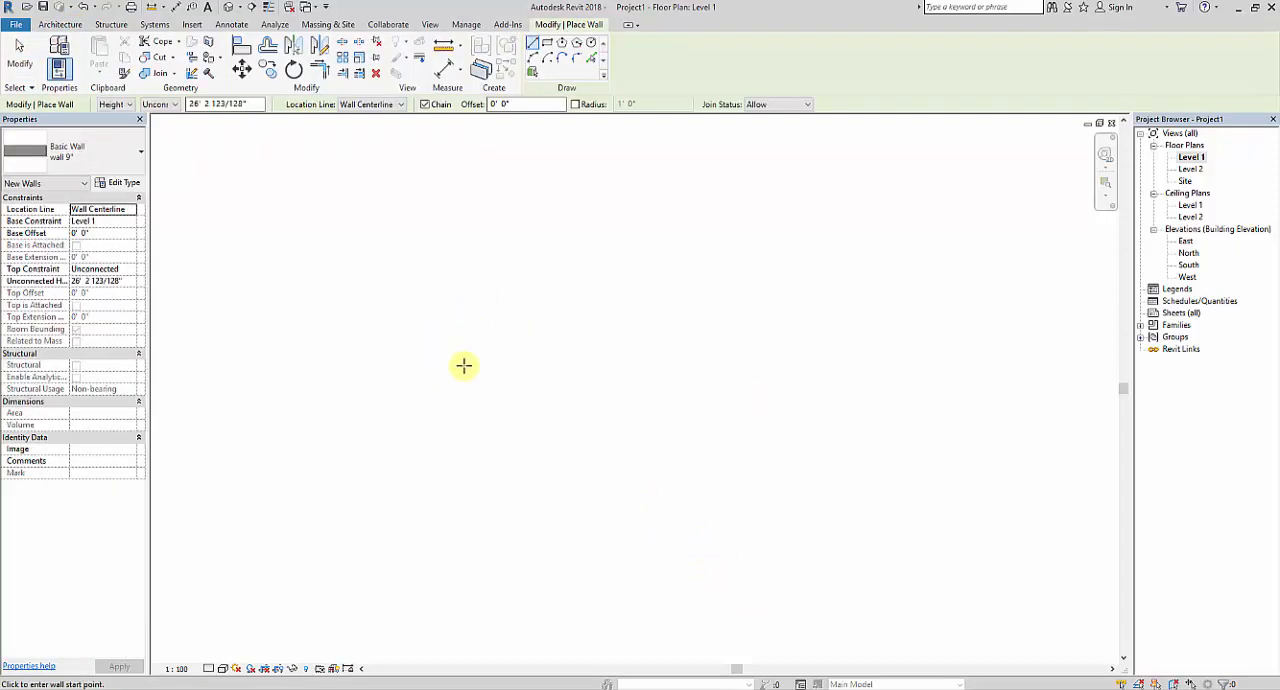
pyautogui.click(535, 370)
pyautogui.click(754, 370)
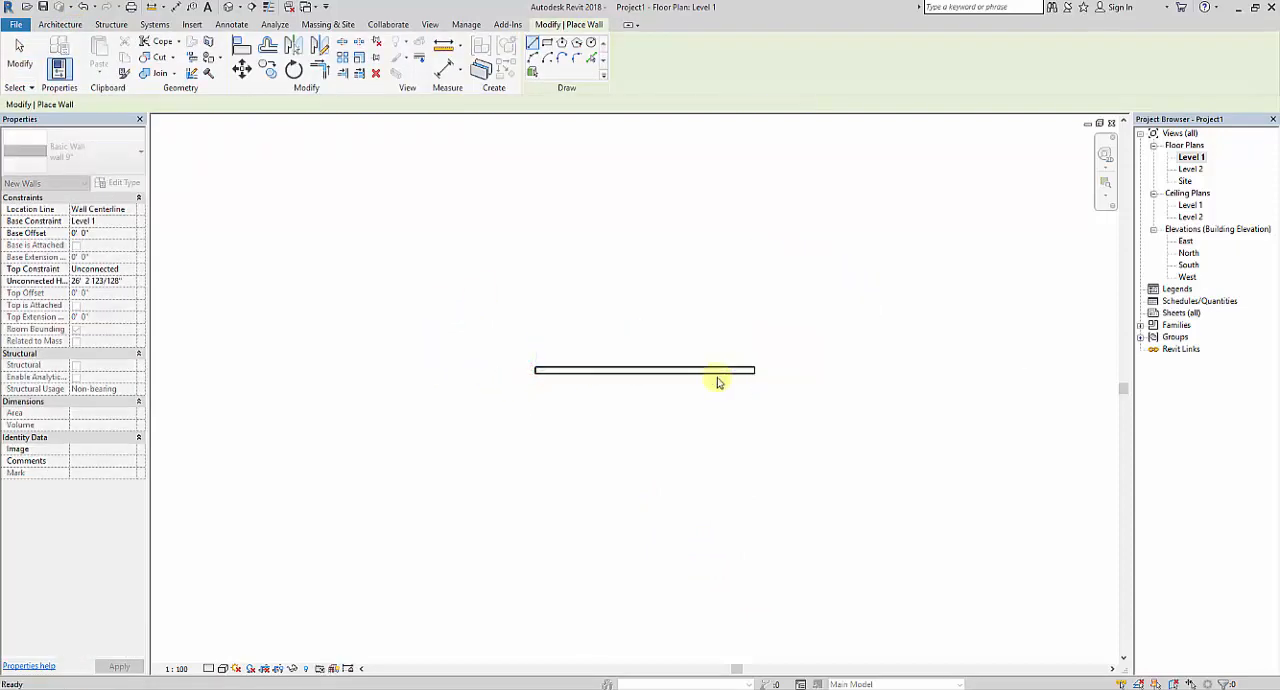
pyautogui.press('Escape')
pyautogui.press('Escape')
pyautogui.scroll(1, 670, 375)
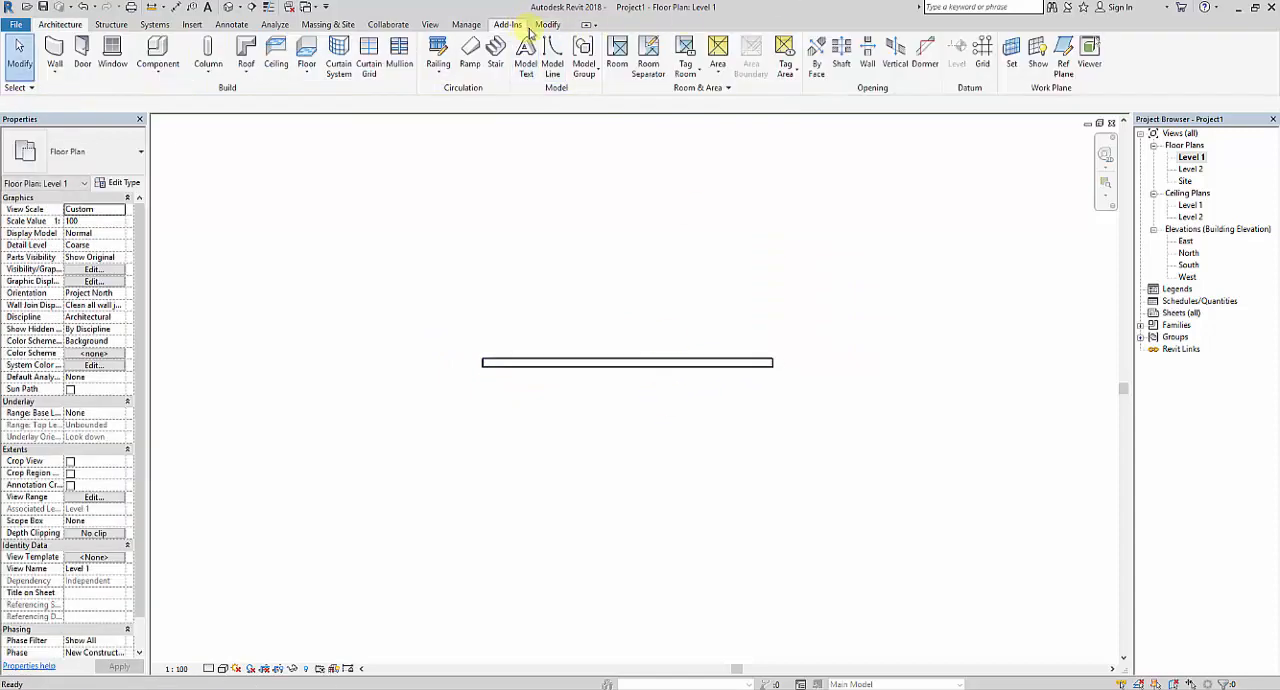
# Try to split the horizontal wall using Split with Gap and a joint gap of 1'.5".
pyautogui.click(548, 24)
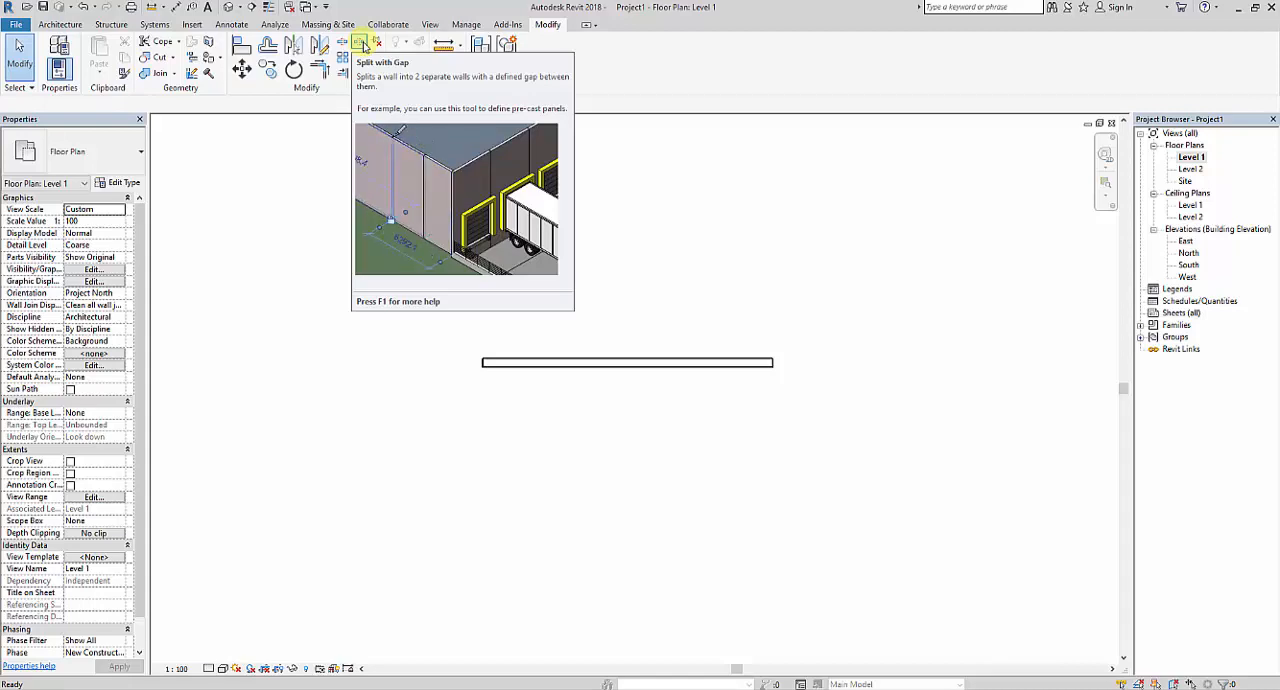
pyautogui.click(362, 44)
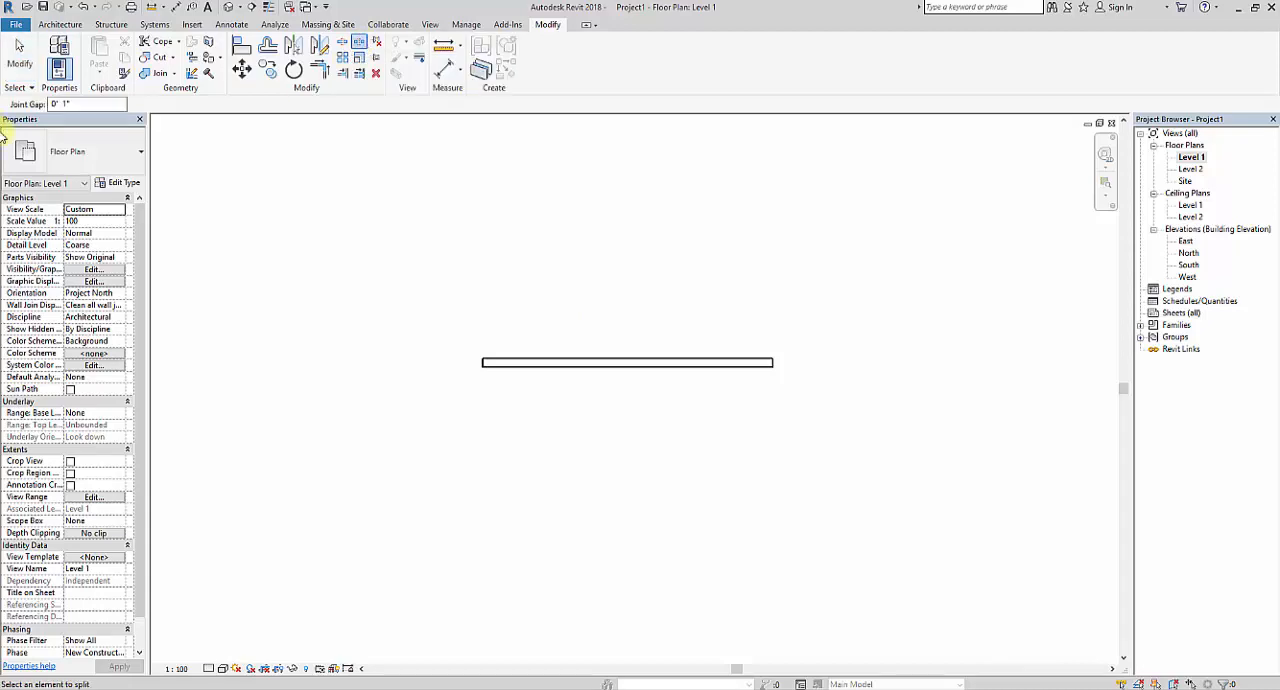
pyautogui.click(108, 103)
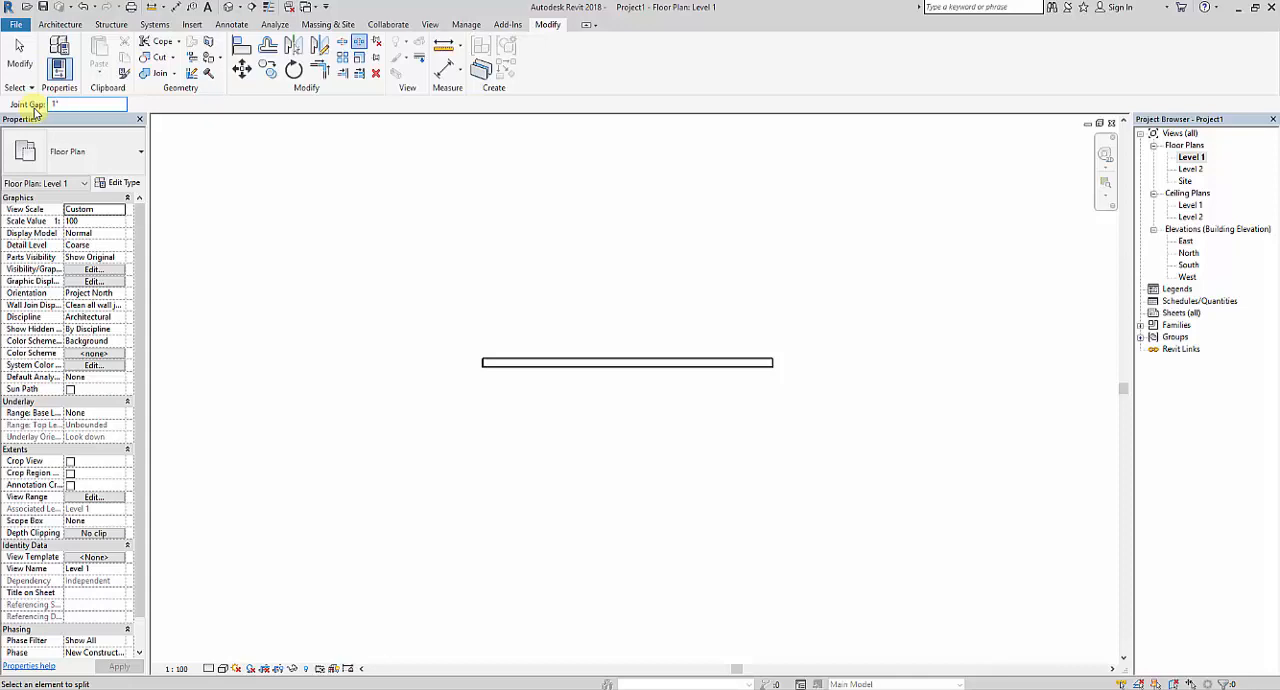
pyautogui.click(640, 360)
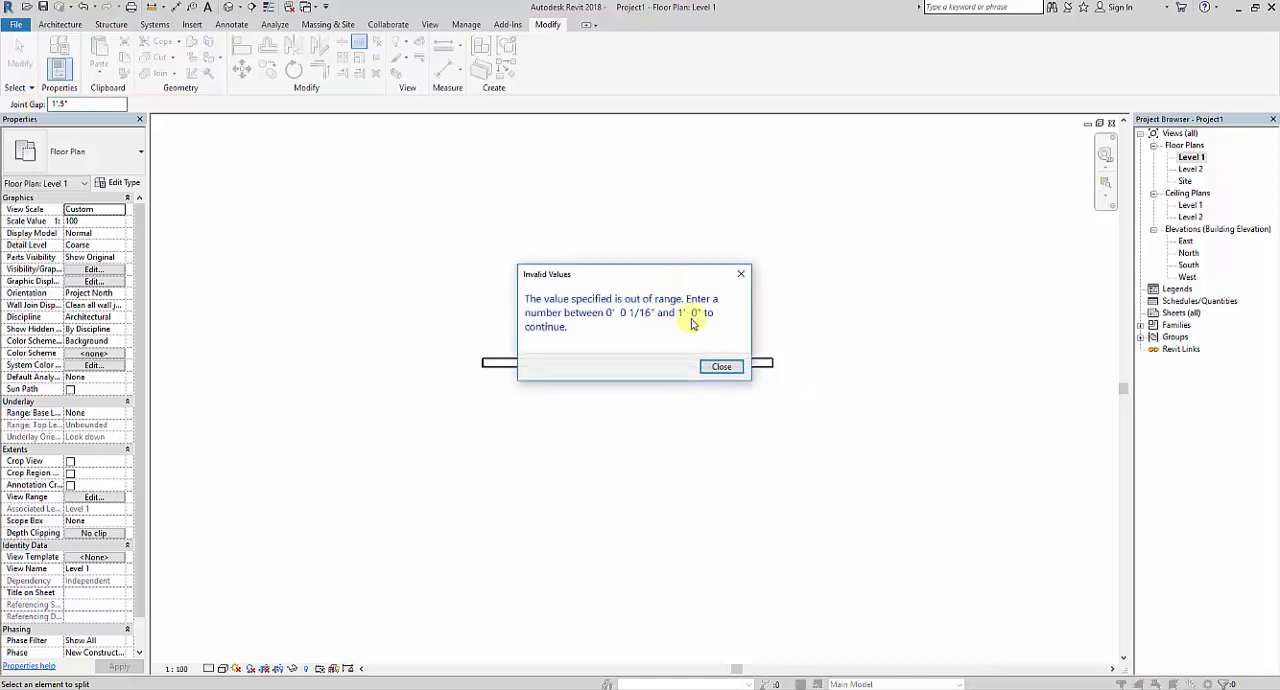
pyautogui.click(741, 273)
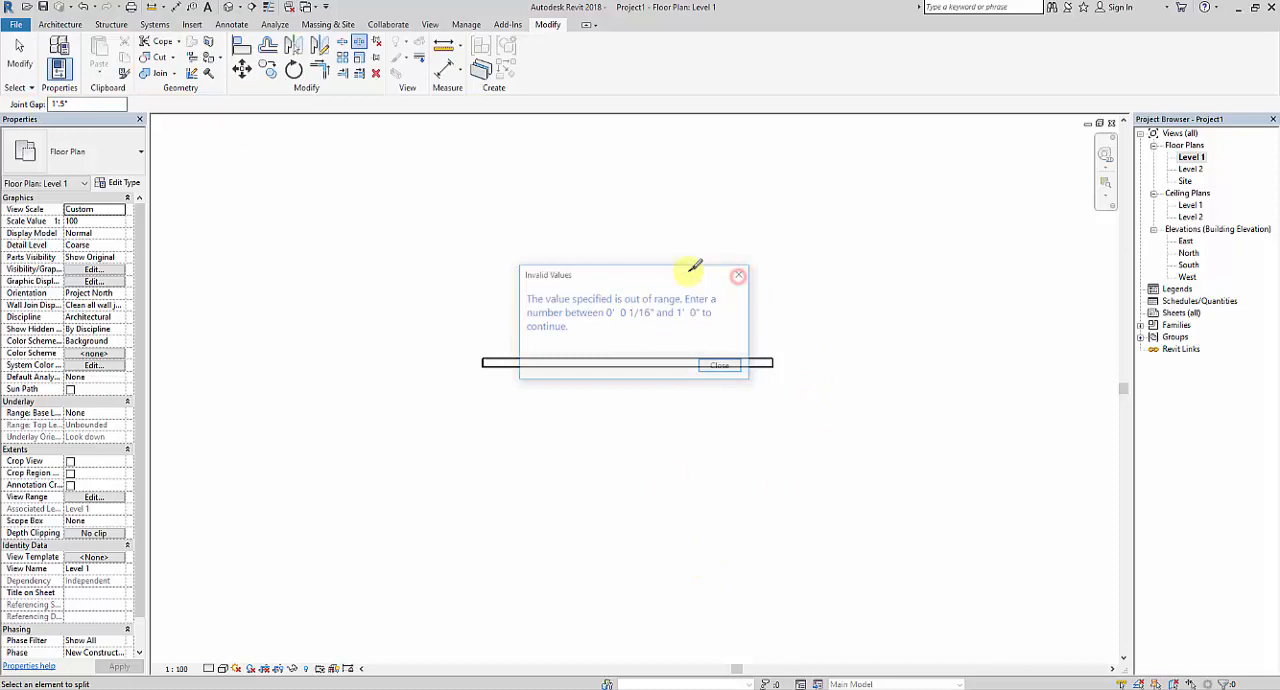
# Set the joint gap to 6" and split the horizontal wall with a gap at its midpoint.
pyautogui.click(105, 104)
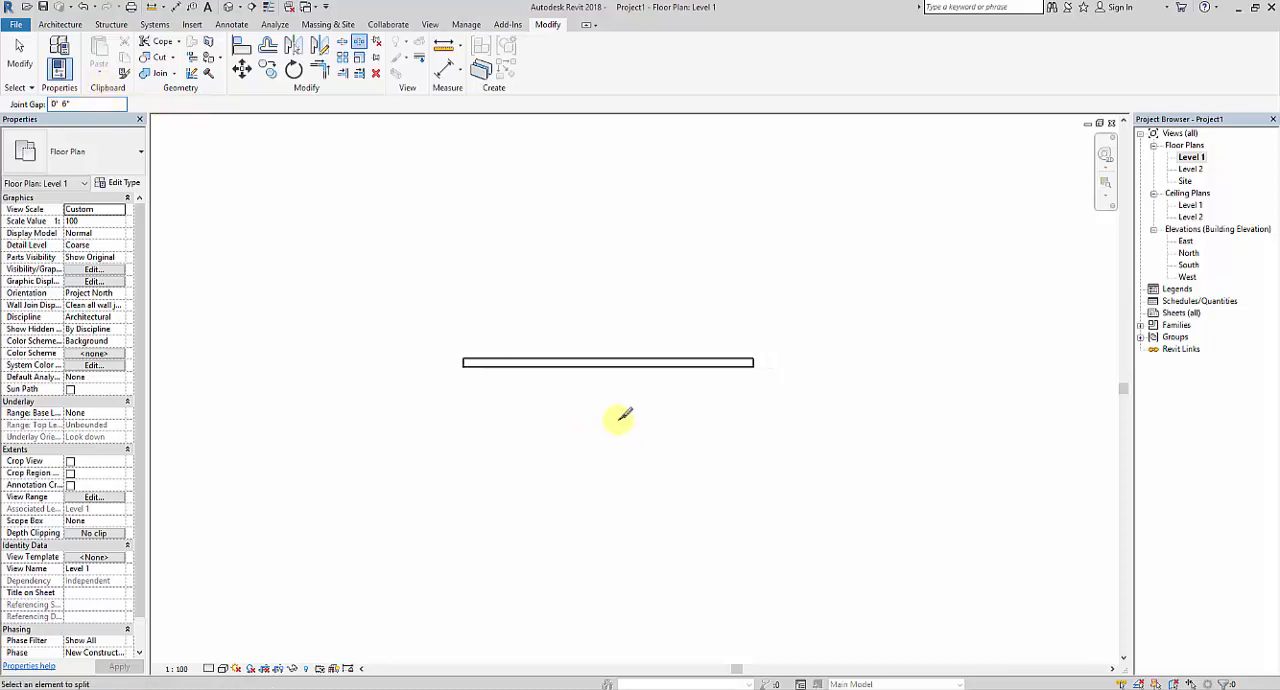
pyautogui.scroll(1, 616, 380)
pyautogui.click(607, 355)
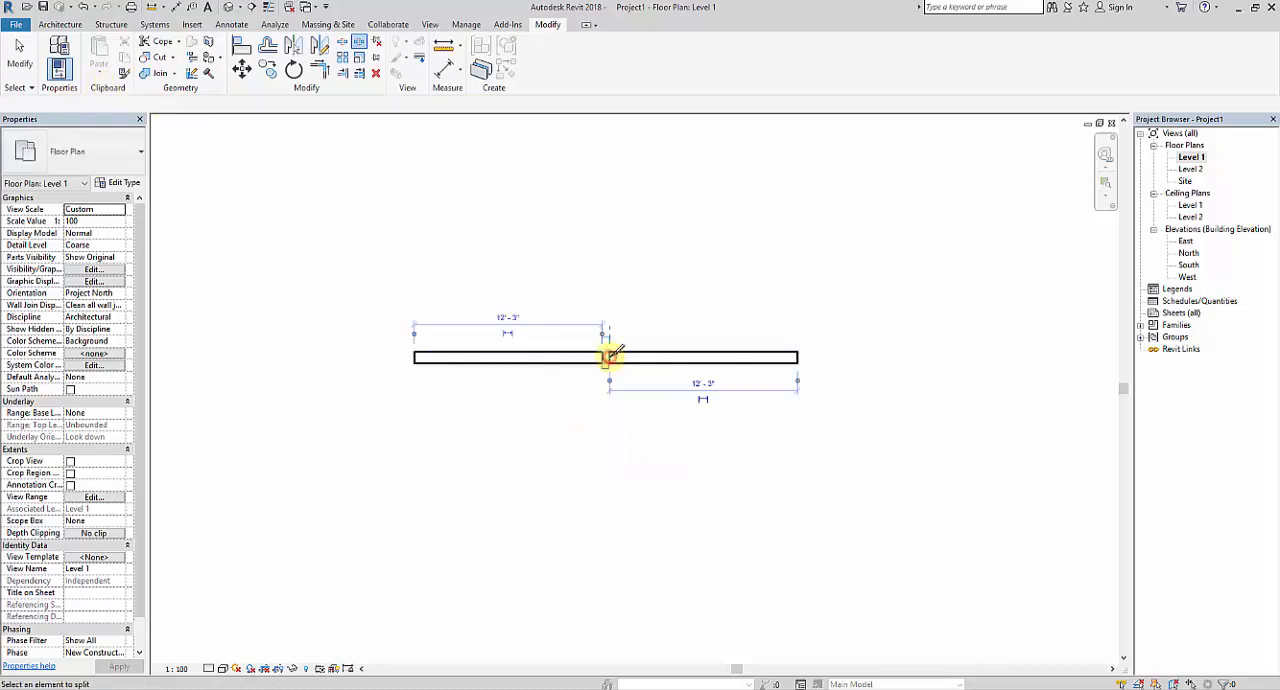
# End the split command and check the two wall segments on either side of the gap in the Level 1 plan.
pyautogui.scroll(2, 617, 375)
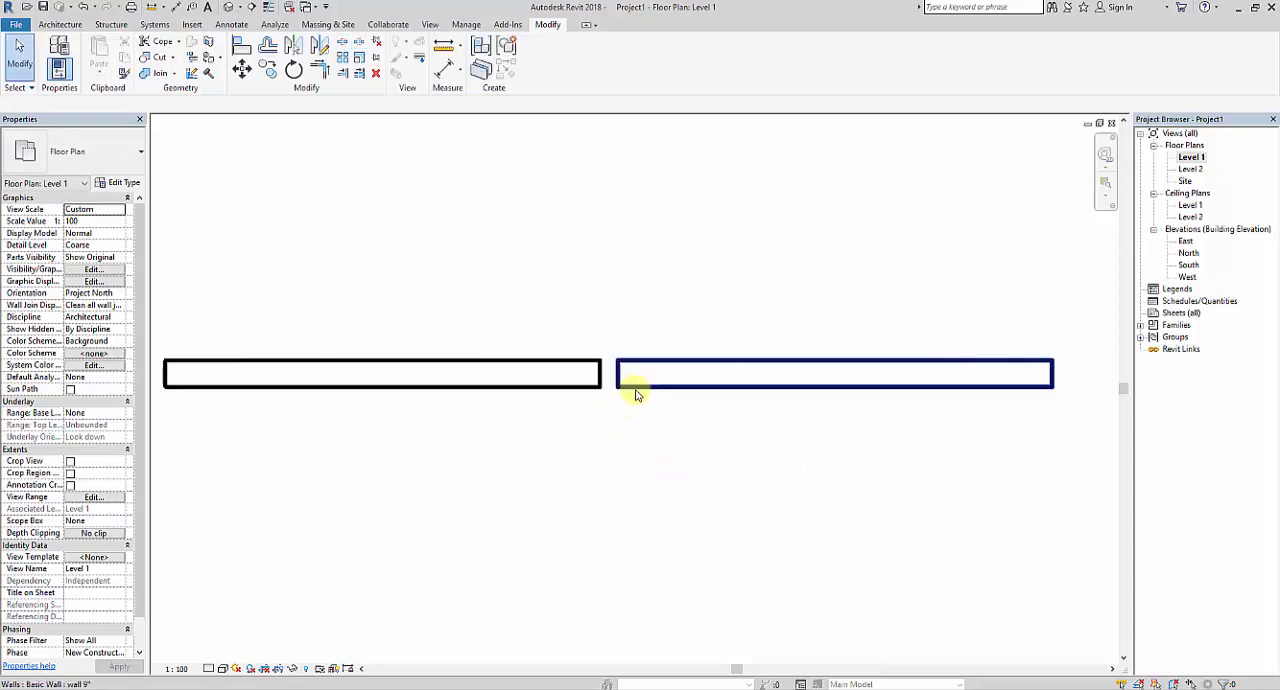
pyautogui.press('Escape')
pyautogui.click(628, 384)
pyautogui.click(578, 382)
pyautogui.click(609, 372)
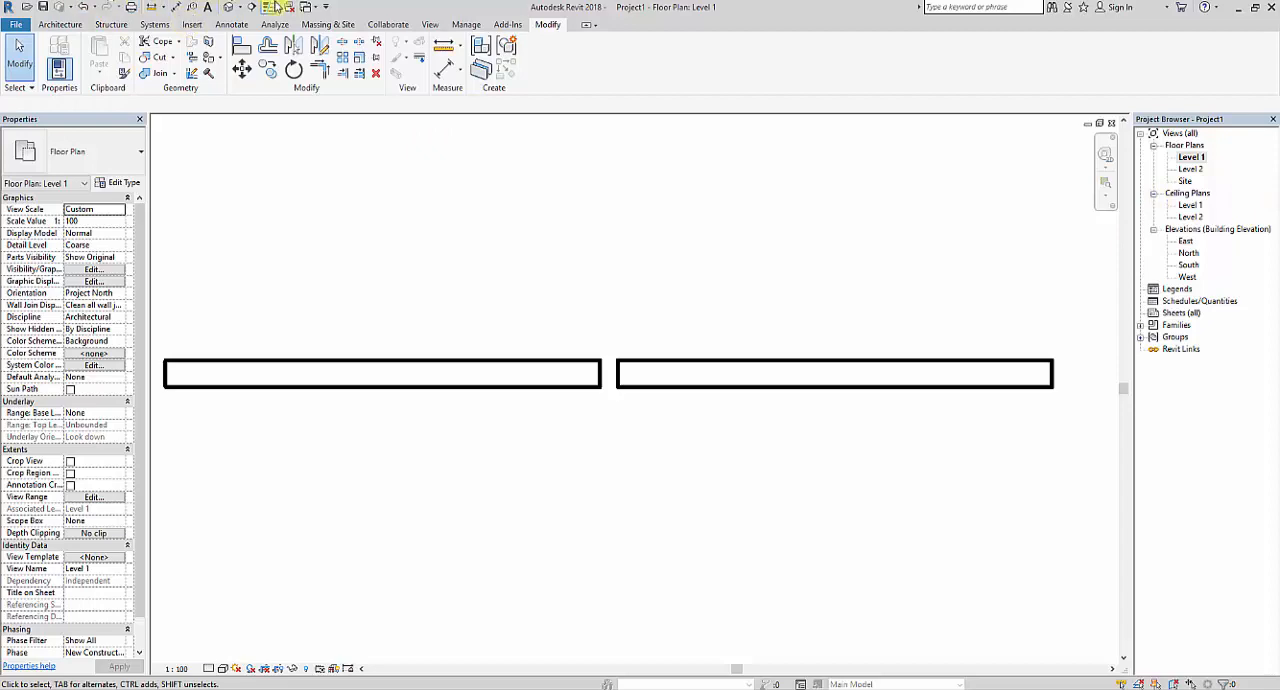
# Open the default 3D view and inspect the gap up close, selecting each wall segment in turn.
pyautogui.click(229, 8)
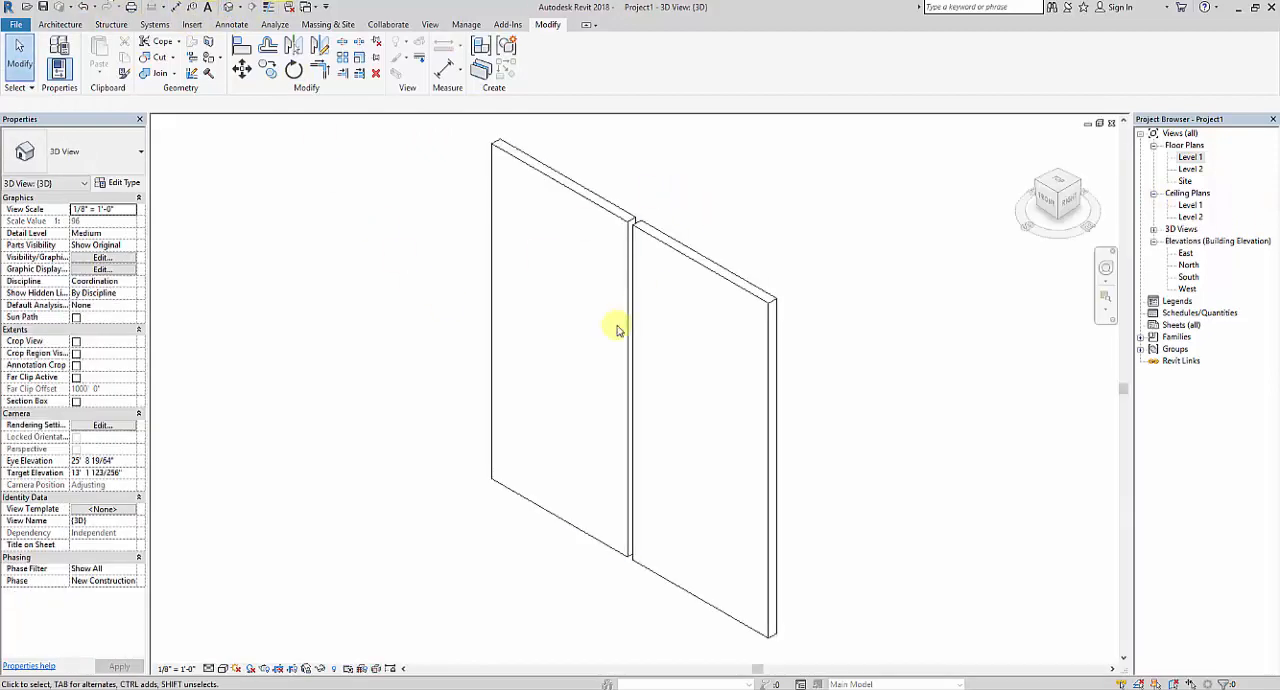
pyautogui.keyDown('shift'); pyautogui.moveTo(586, 343); pyautogui.dragTo(796, 392, button='middle'); pyautogui.keyUp('shift')
pyautogui.scroll(4, 665, 255)
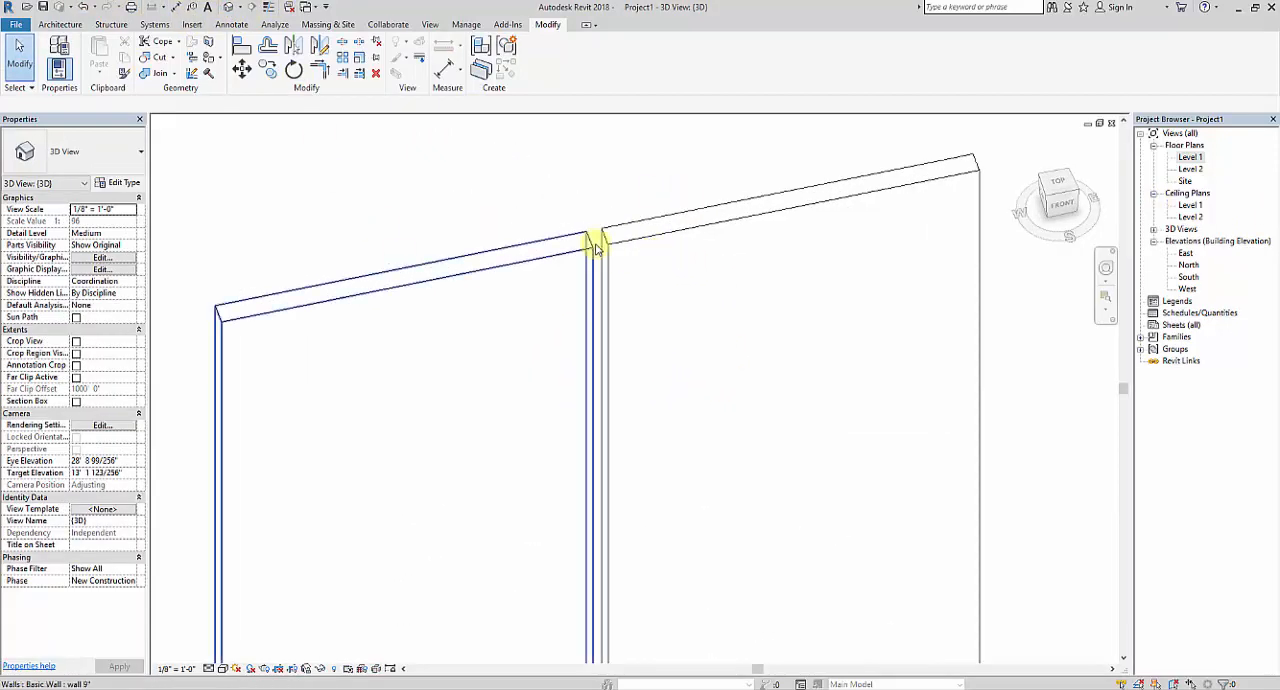
pyautogui.keyDown('shift'); pyautogui.moveTo(663, 269); pyautogui.dragTo(643, 268, button='middle'); pyautogui.keyUp('shift')
pyautogui.click(643, 268)
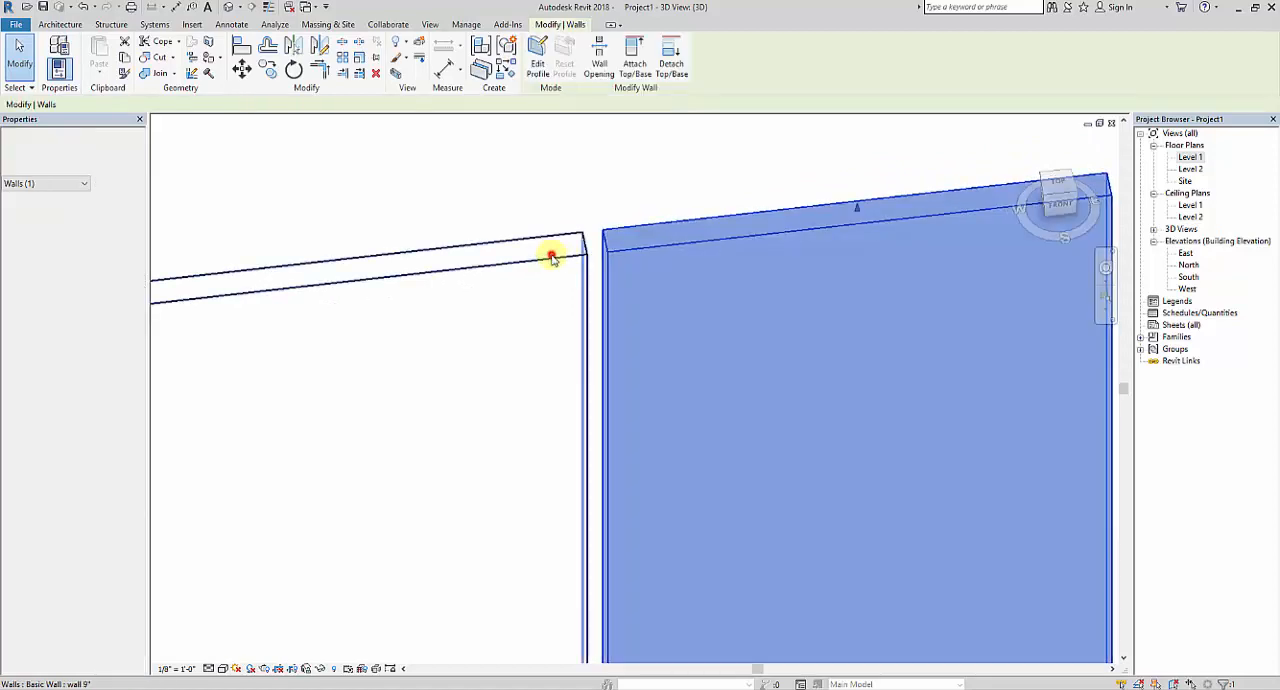
pyautogui.click(551, 249)
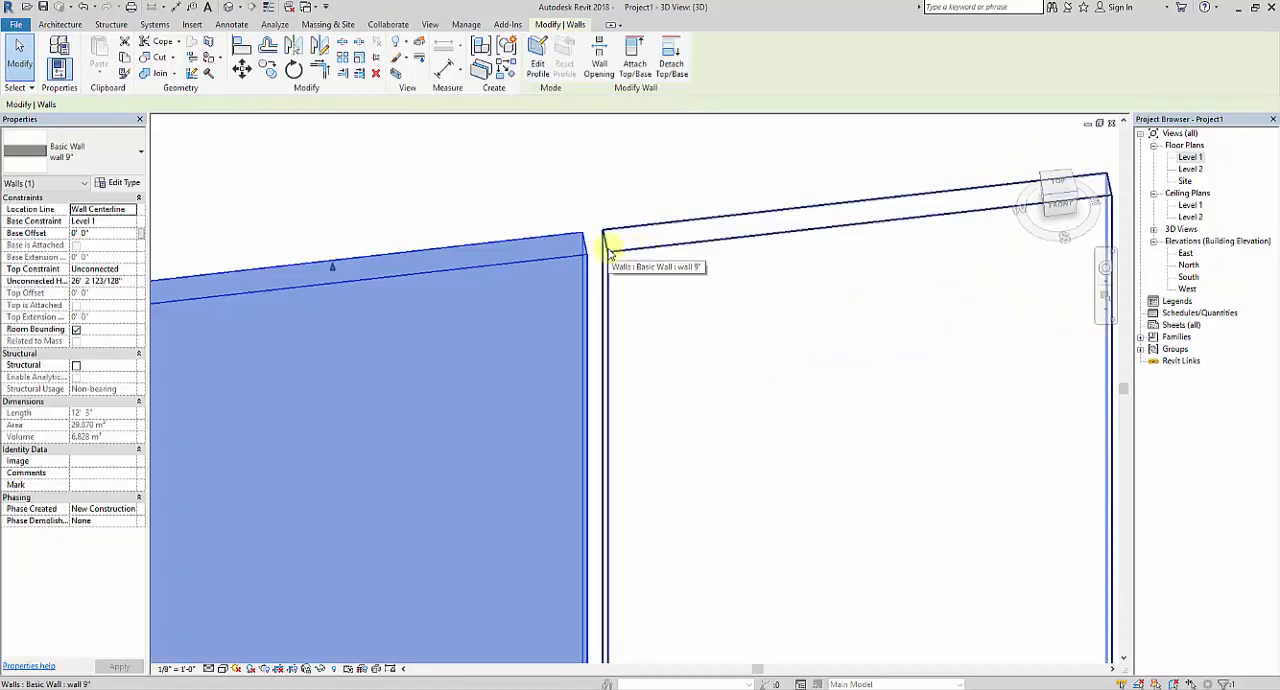
pyautogui.click(572, 182)
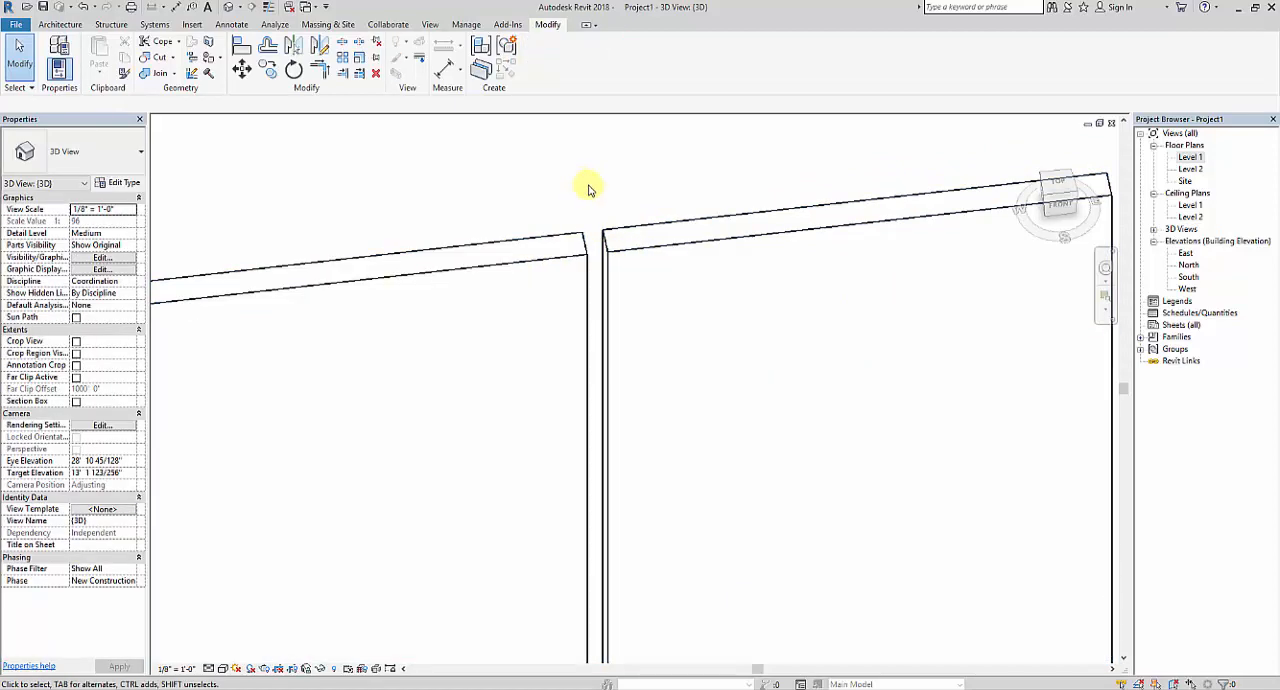